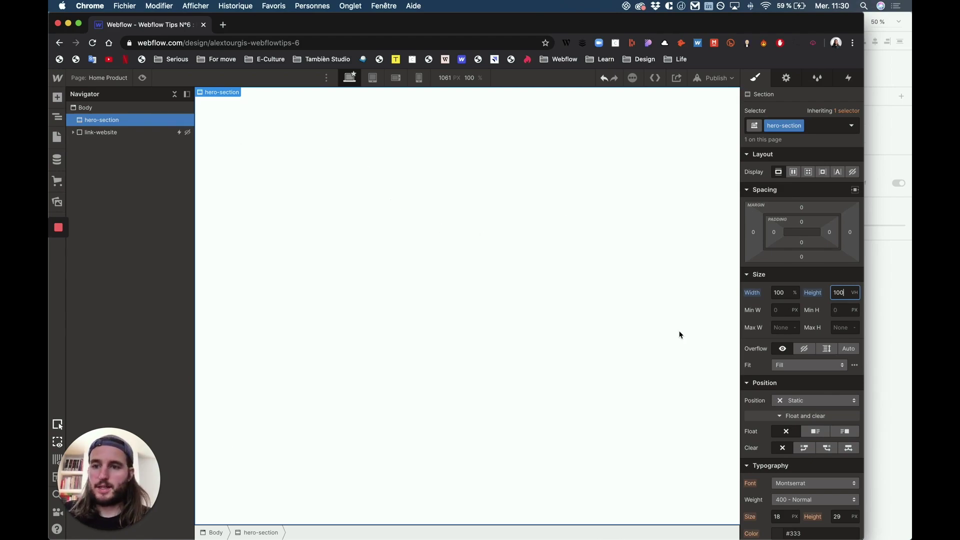
# - Open hero-section's background color for editing, switch to Adobe XD and copy the fill color of the Draggable elements artboard
pyautogui.scroll(-10, 851, 455)
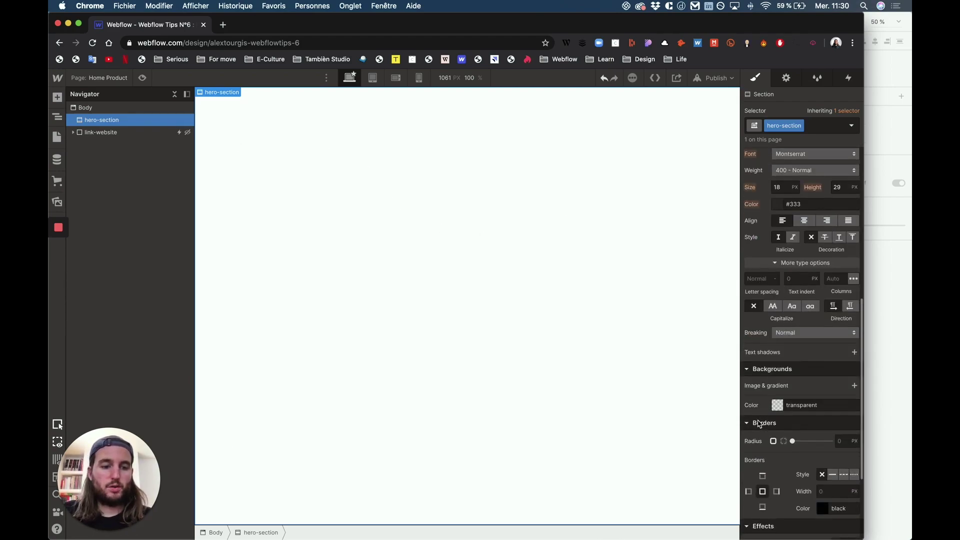
pyautogui.click(776, 399)
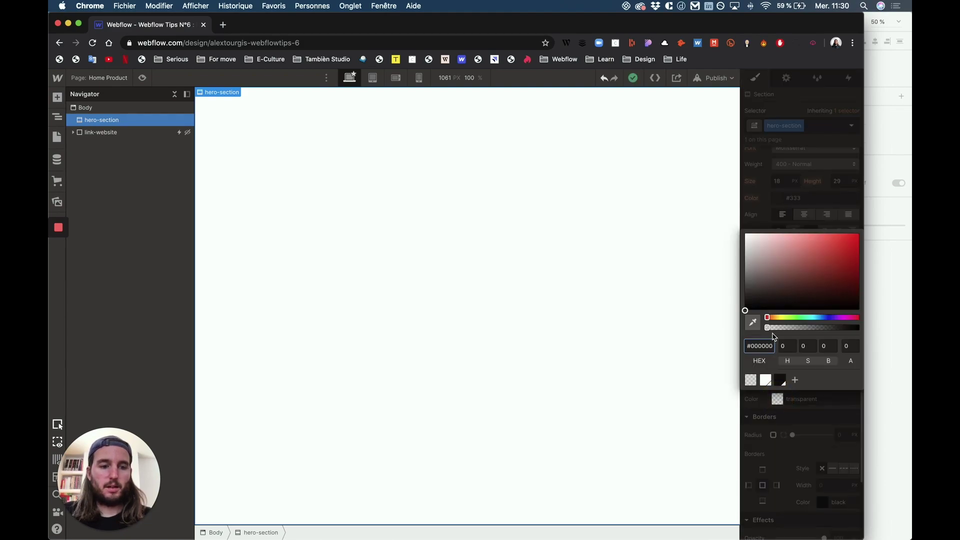
pyautogui.hotkey('ctrl', 'Up')
pyautogui.click(632, 239)
pyautogui.click(337, 157)
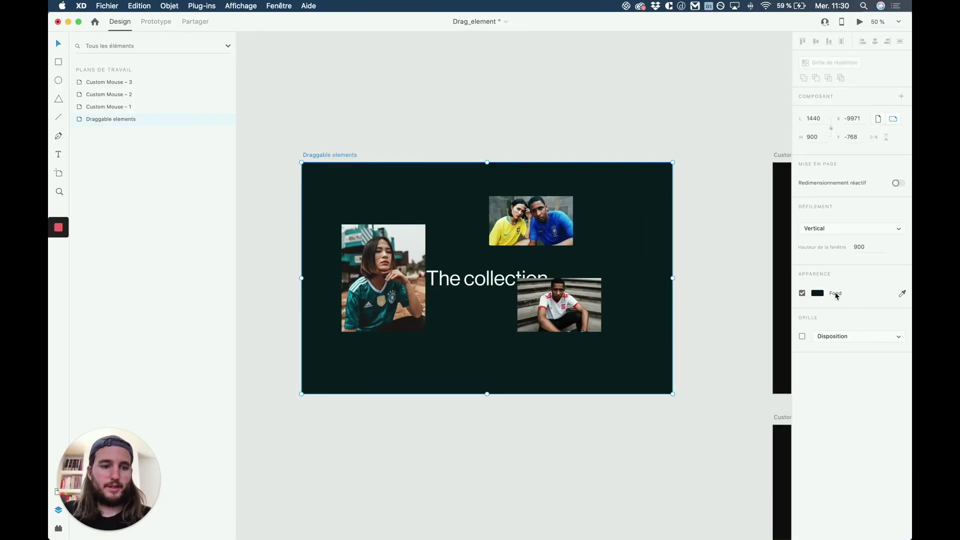
pyautogui.click(817, 293)
pyautogui.click(660, 133)
# - Switch back to Webflow and set hero-section's background color to #032826
pyautogui.hotkey('ctrl', 'Up')
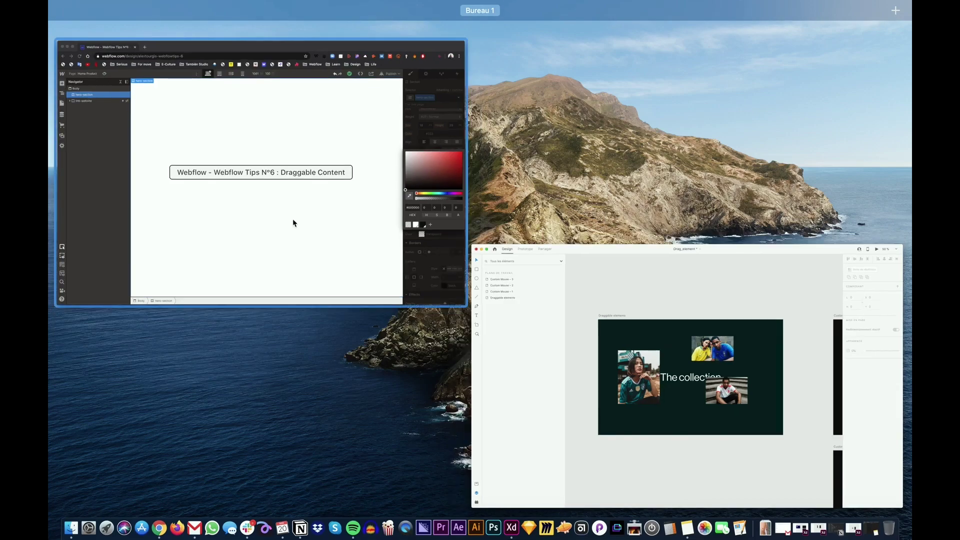
pyautogui.click(293, 223)
pyautogui.click(771, 345)
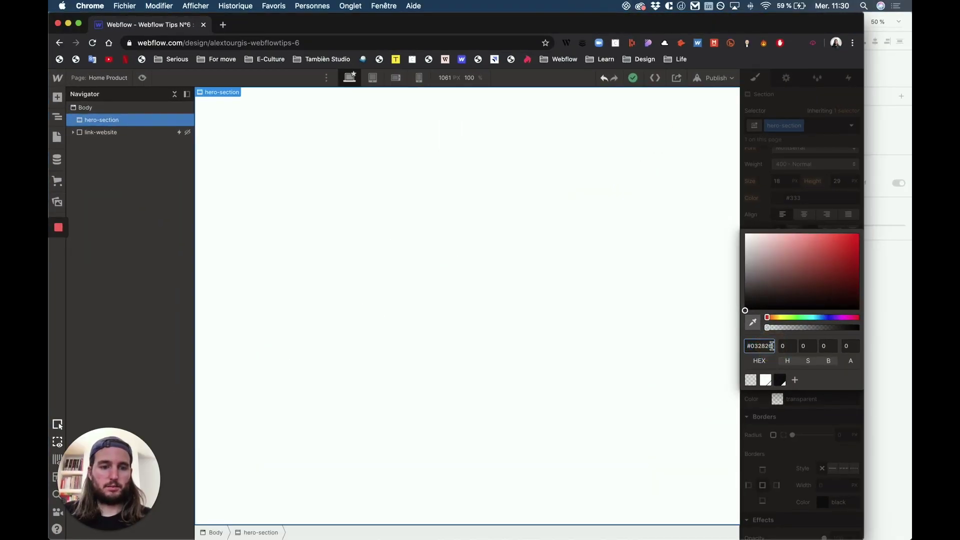
pyautogui.write('#032826')
pyautogui.press('Return')
pyautogui.click(806, 137)
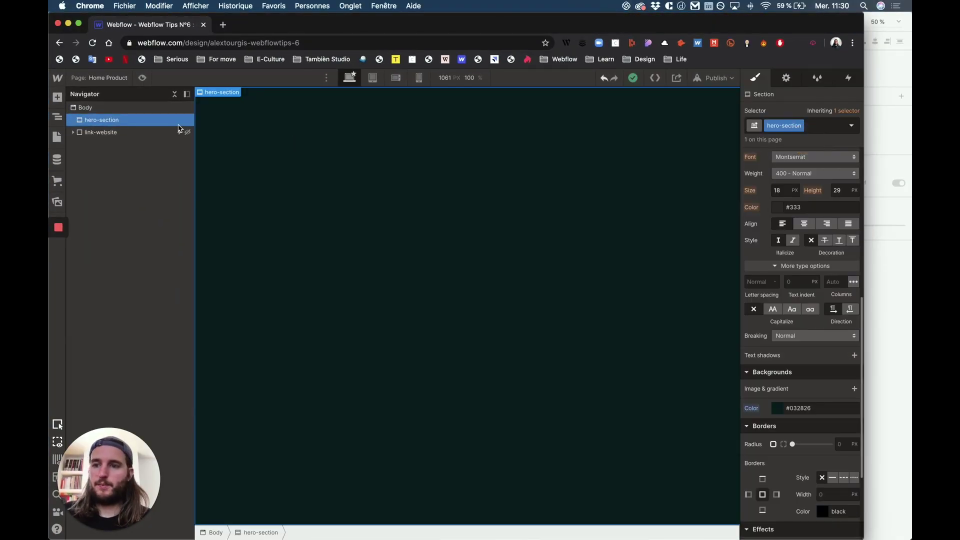
# - Switch to Adobe XD, try stacking the two landscape photos beside the portrait photo, and undo both moves
pyautogui.hotkey('ctrl', 'Up')
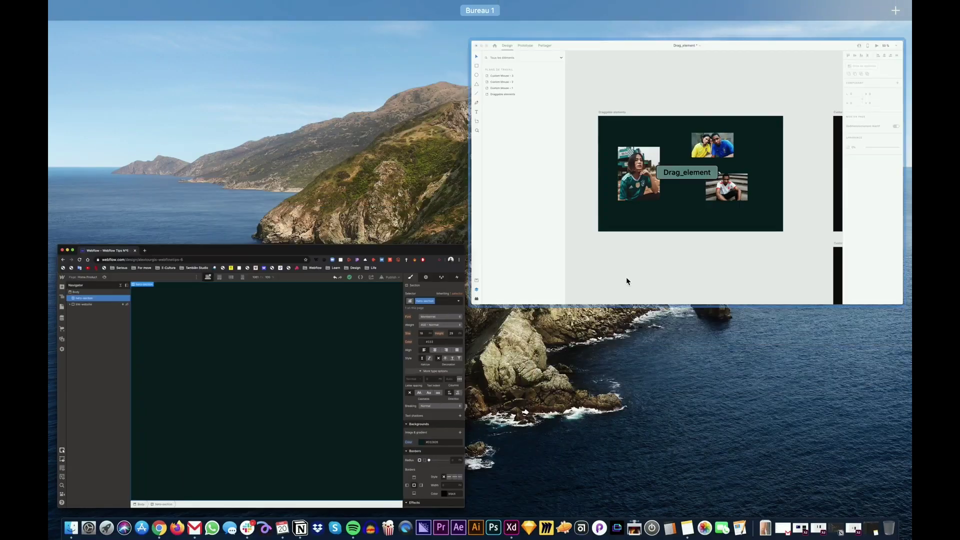
pyautogui.click(621, 281)
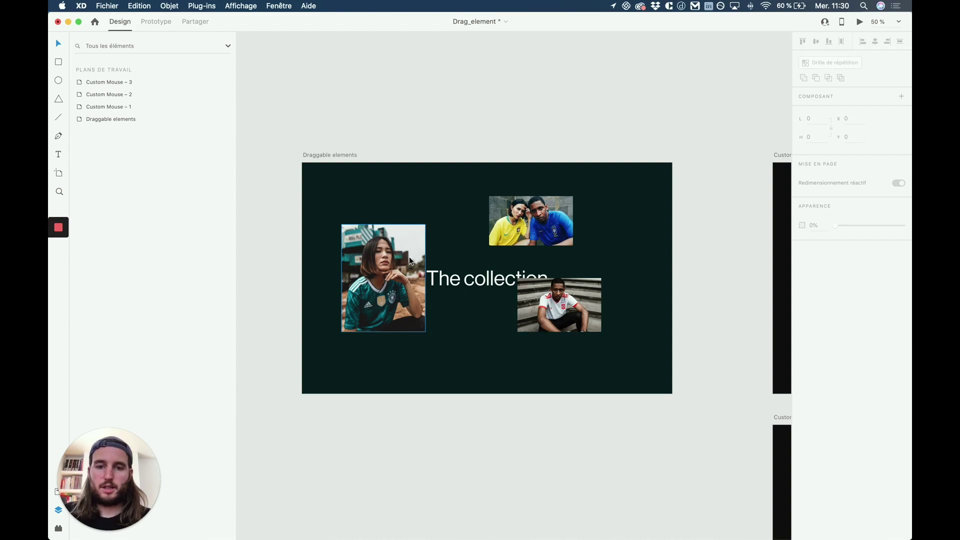
pyautogui.moveTo(526, 217); pyautogui.dragTo(470, 246)
pyautogui.moveTo(550, 312); pyautogui.dragTo(469, 312)
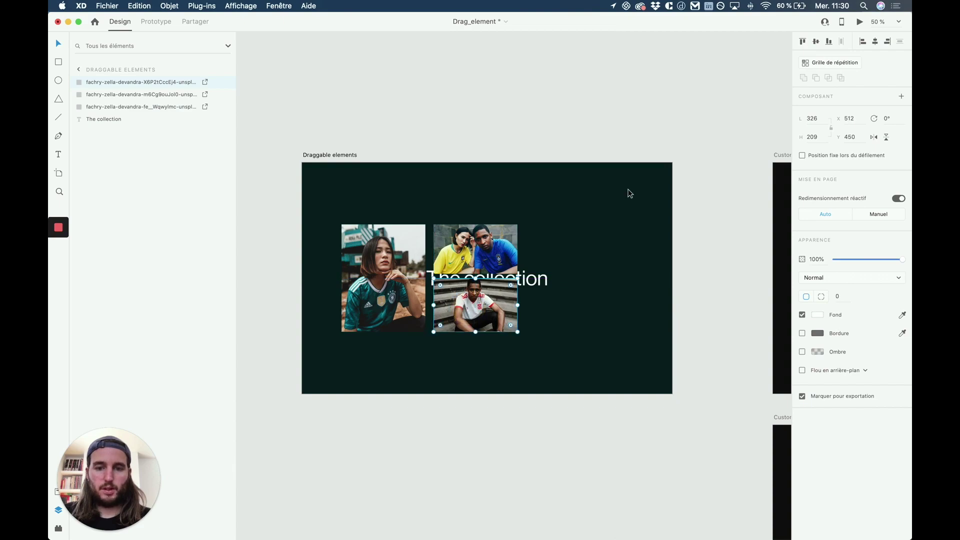
pyautogui.press('super+z')
pyautogui.press('super+z')
# - Switch back to Webflow, add a Grid inside hero-section and give it the new class grid
pyautogui.hotkey('ctrl', 'Up')
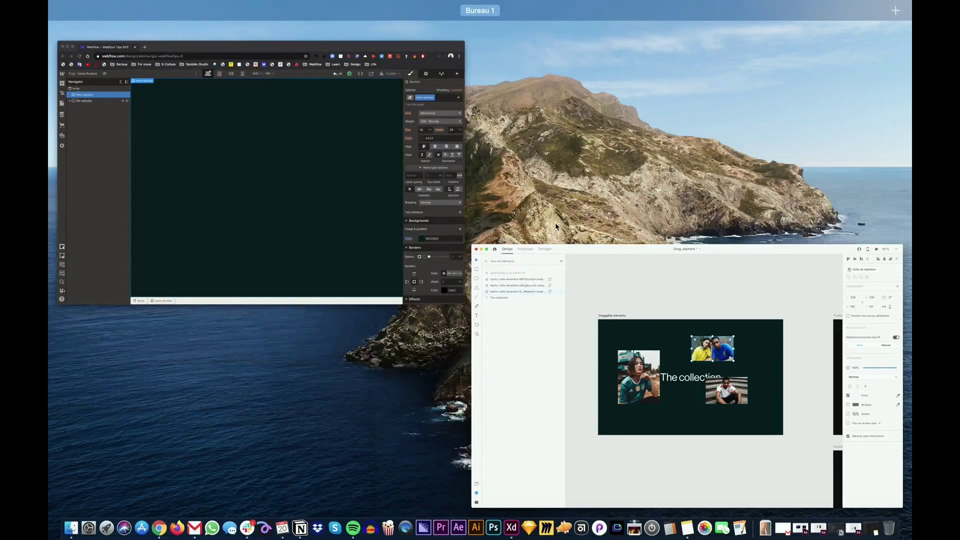
pyautogui.click(356, 195)
pyautogui.click(57, 97)
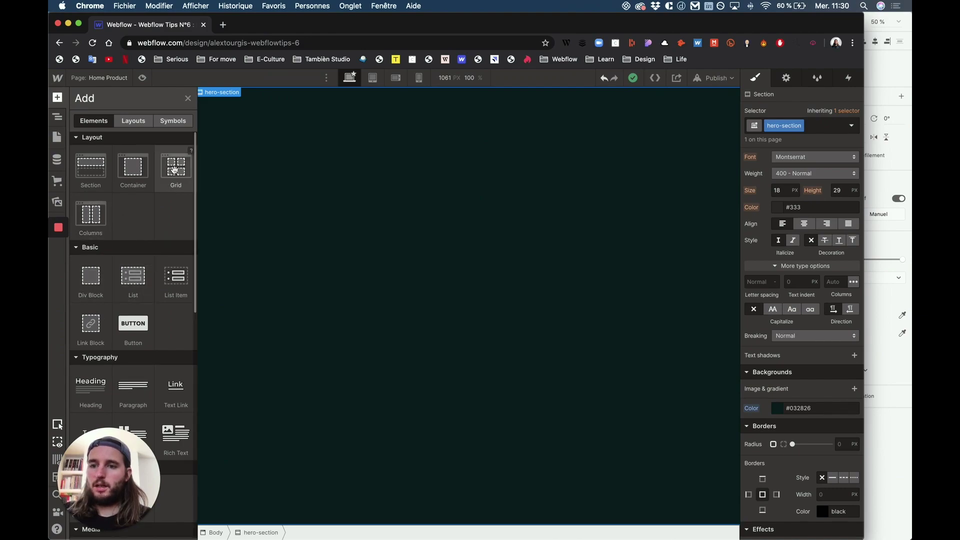
pyautogui.moveTo(176, 168); pyautogui.dragTo(476, 199)
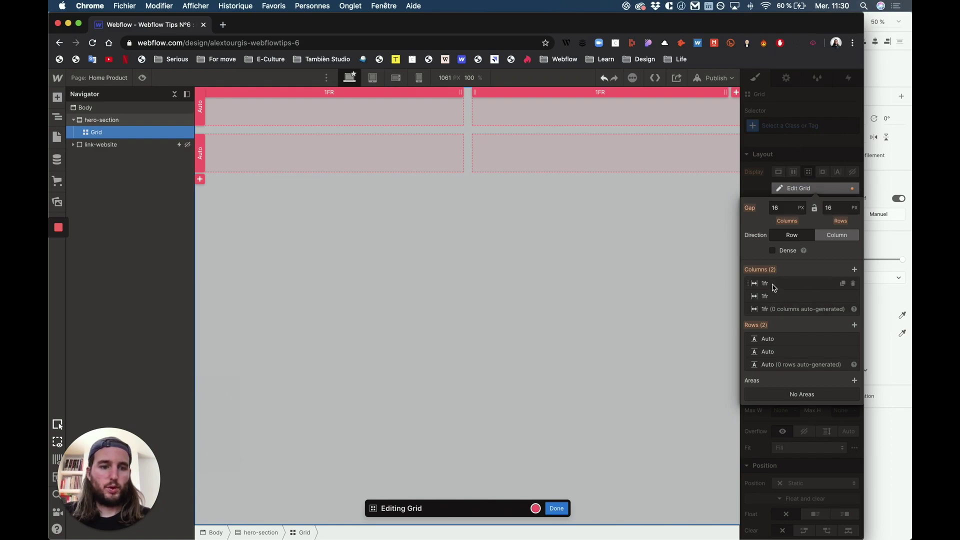
pyautogui.click(795, 126)
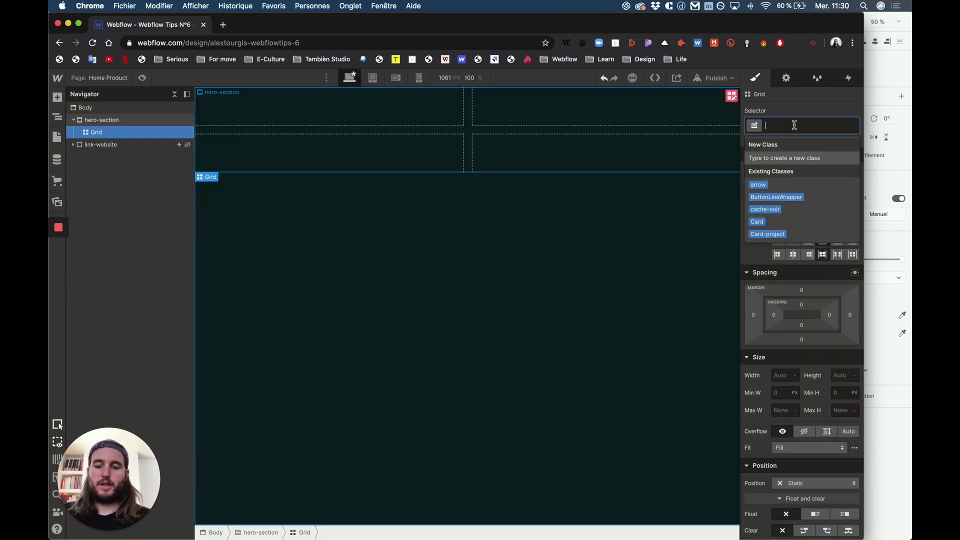
pyautogui.write('grid')
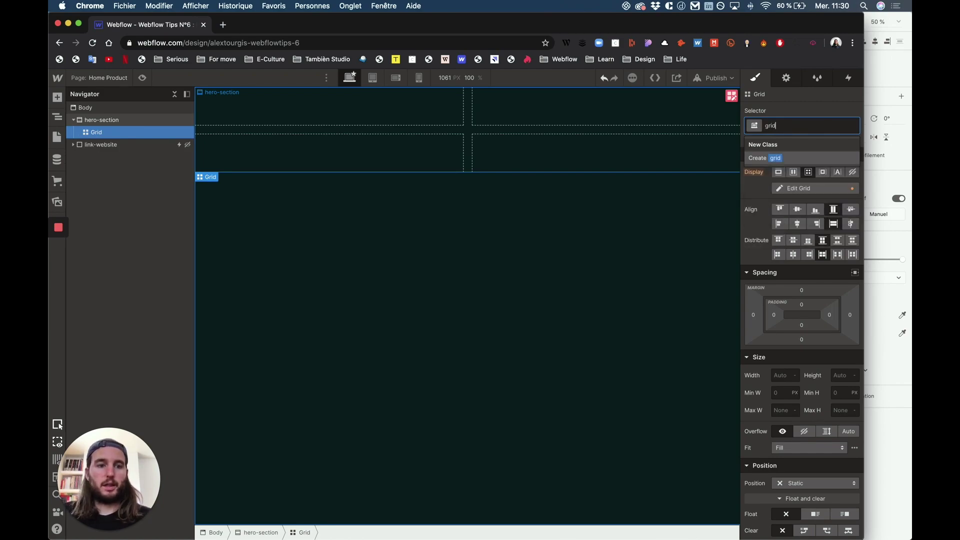
pyautogui.press('Return')
# - Set hero-section's display to flex with its content centered in both align and justify
pyautogui.click(128, 121)
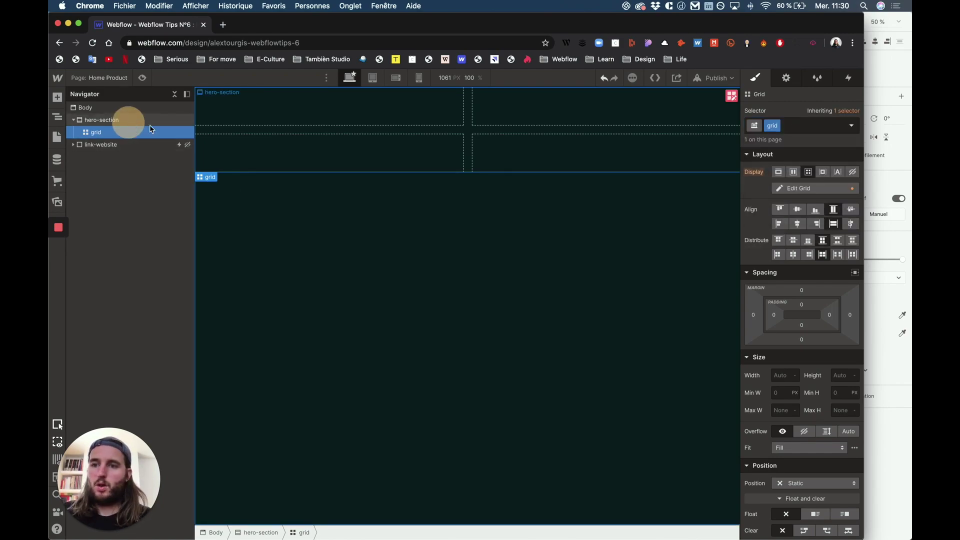
pyautogui.click(794, 172)
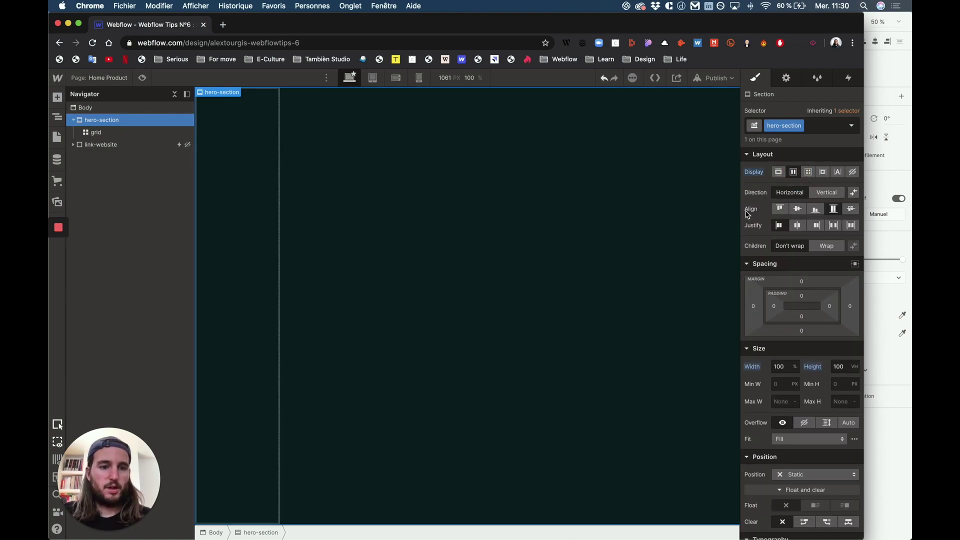
pyautogui.click(796, 209)
pyautogui.click(797, 225)
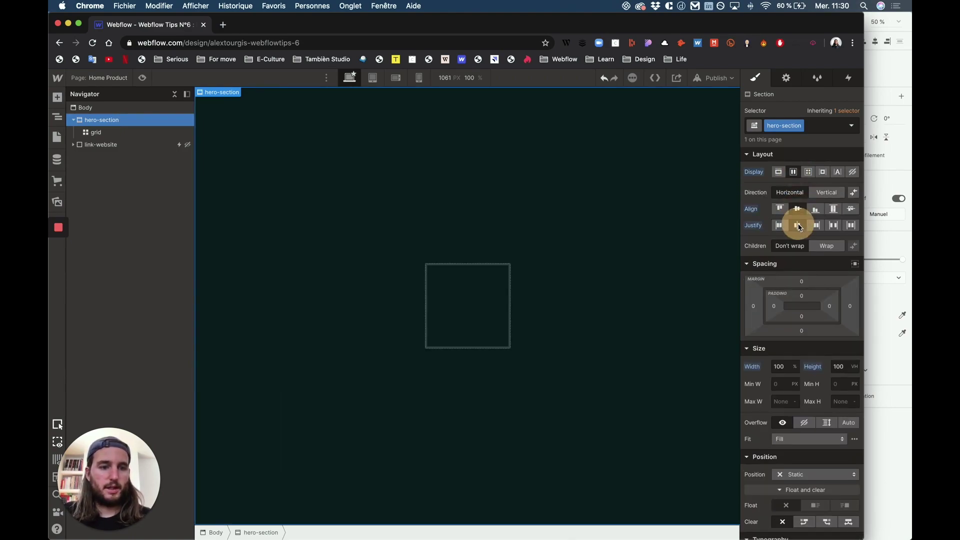
# - Add a Div Block in the grid's first cell and give it the new class card-product
pyautogui.click(106, 132)
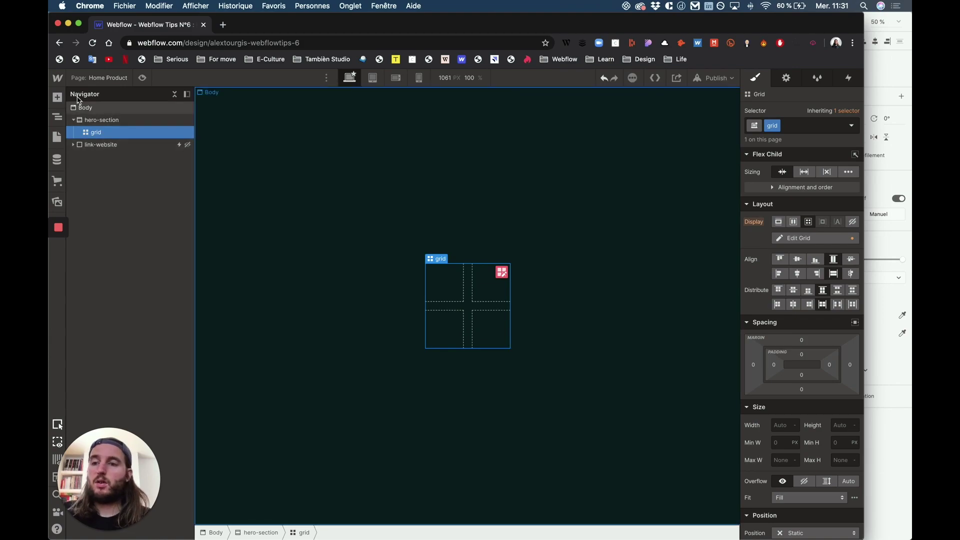
pyautogui.click(56, 98)
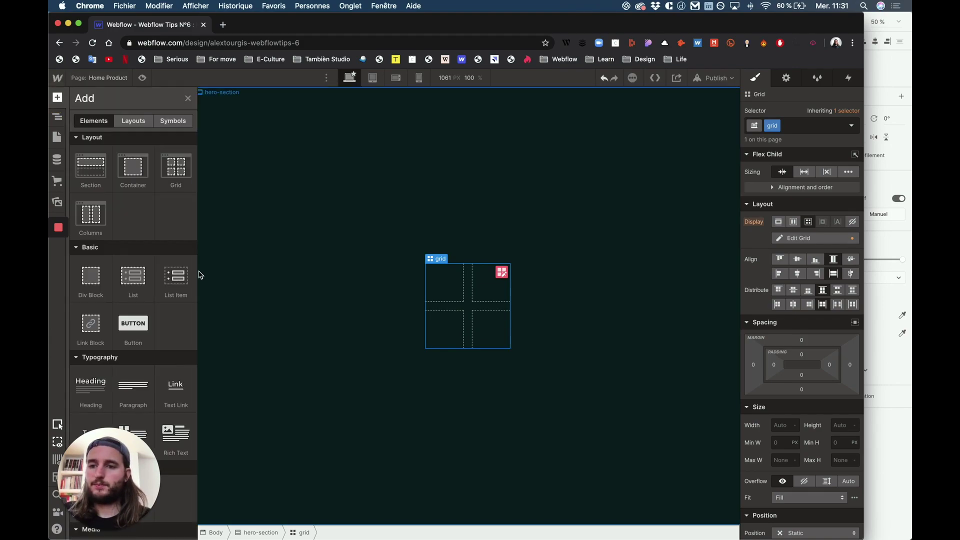
pyautogui.moveTo(105, 282); pyautogui.dragTo(443, 282)
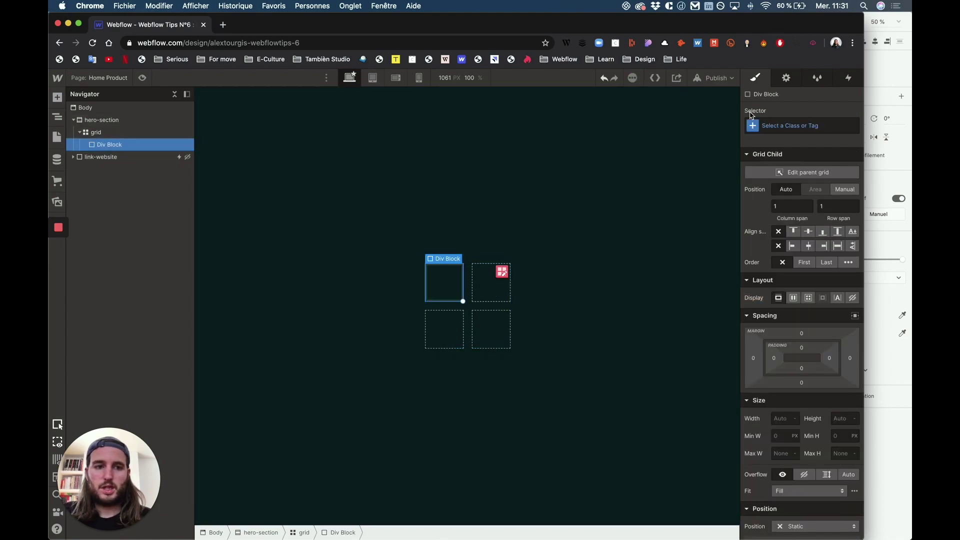
pyautogui.click(789, 125)
pyautogui.write('card-pr')
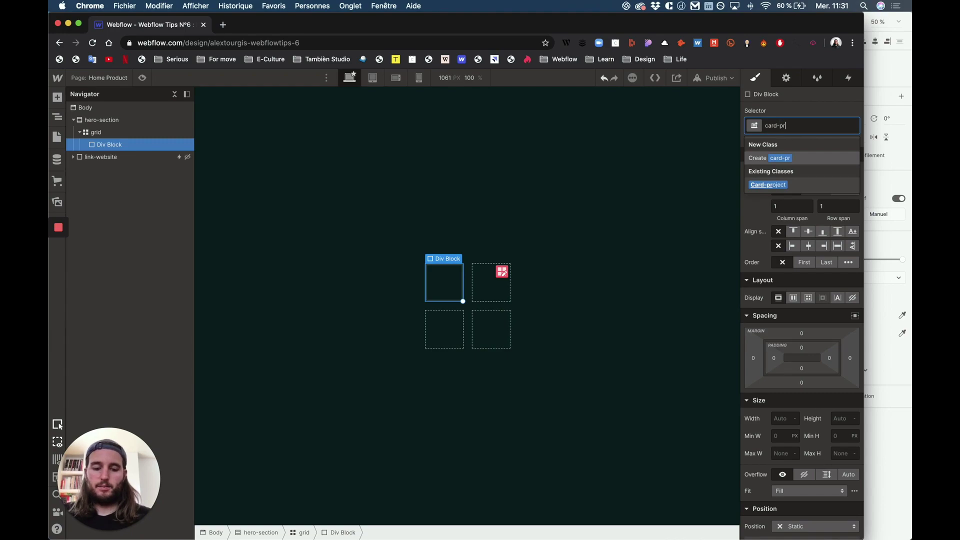
pyautogui.write('oduct')
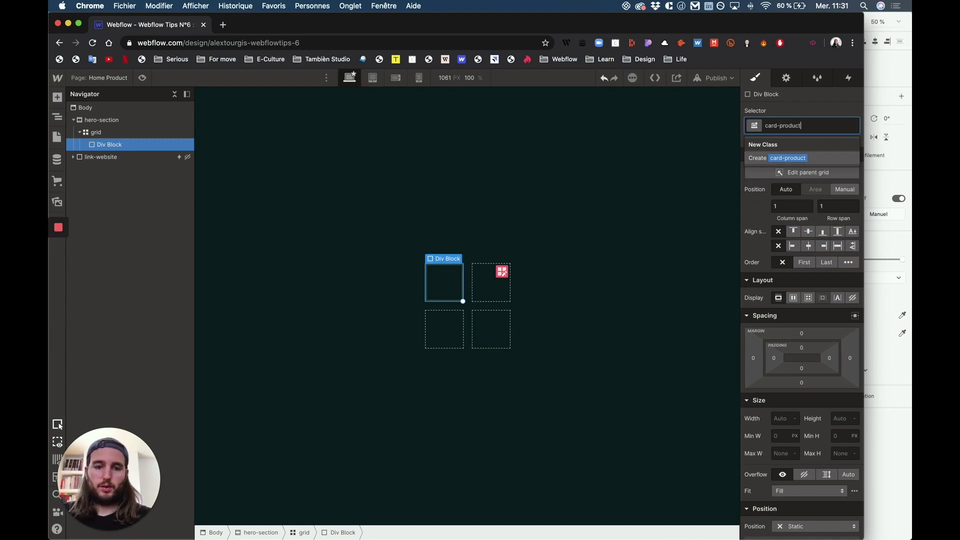
pyautogui.press('Return')
# - Switch to Adobe XD and check the width and height of the portrait photo
pyautogui.hotkey('ctrl', 'Up')
pyautogui.click(735, 203)
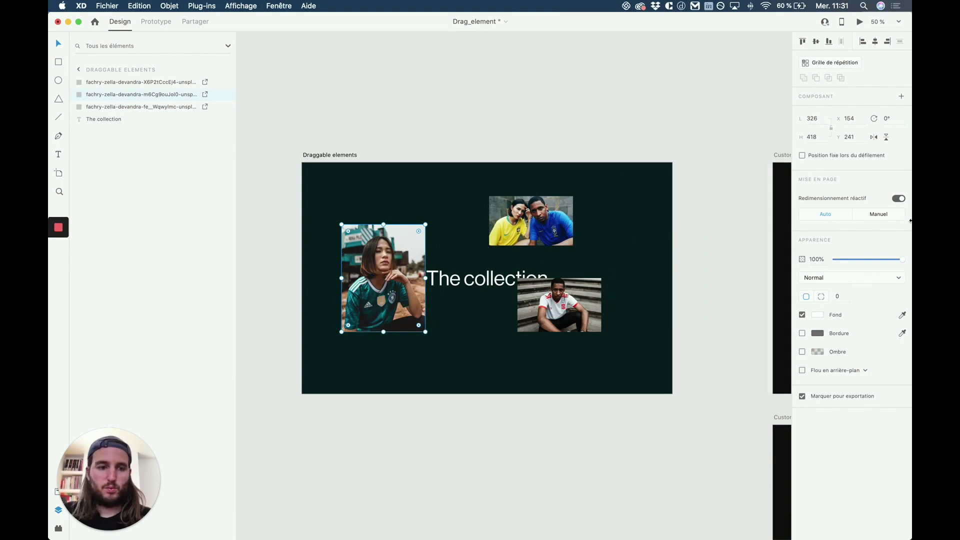
pyautogui.hotkey('ctrl', 'Up')
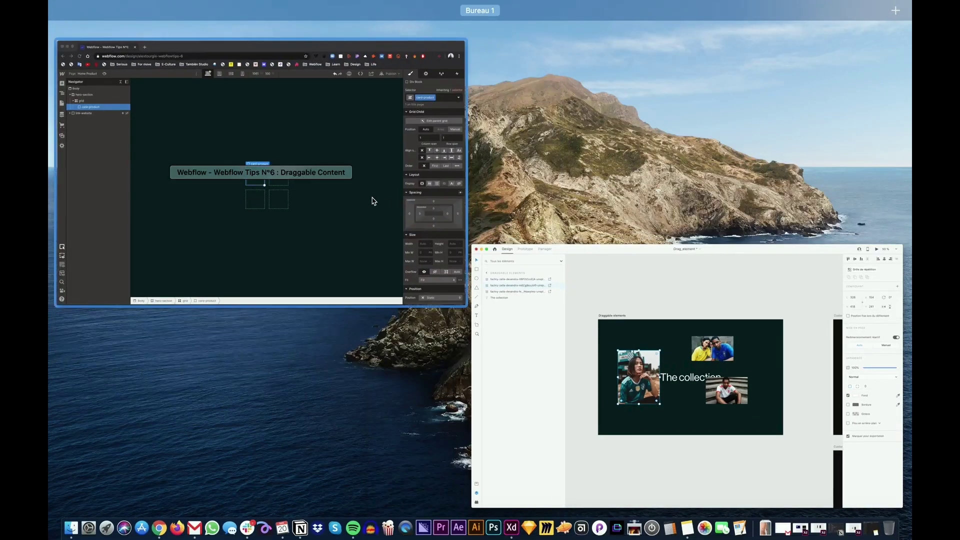
pyautogui.click(751, 273)
# - Switch back to Webflow and set card-product's width to 326 px and height to 418 px
pyautogui.hotkey('ctrl', 'Up')
pyautogui.click(377, 227)
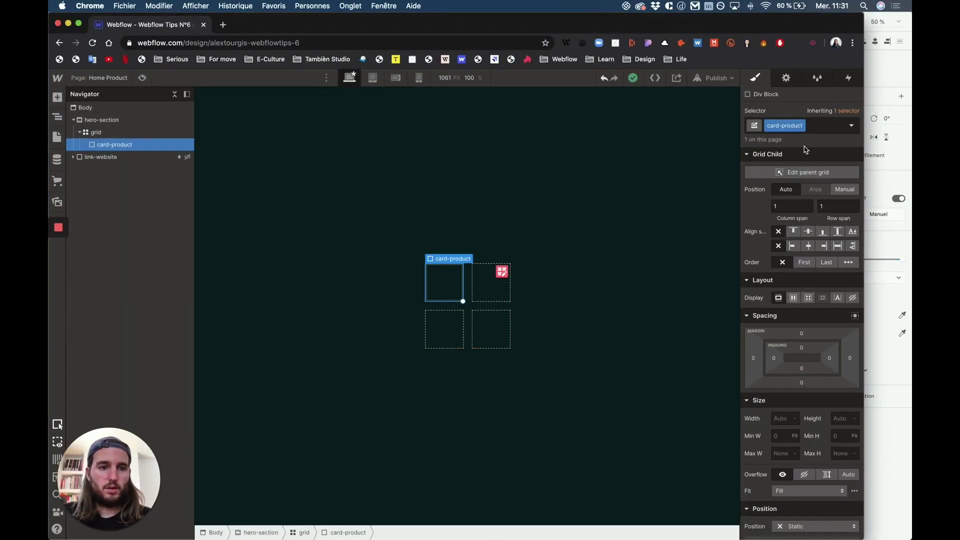
pyautogui.scroll(-3, 803, 225)
pyautogui.click(783, 328)
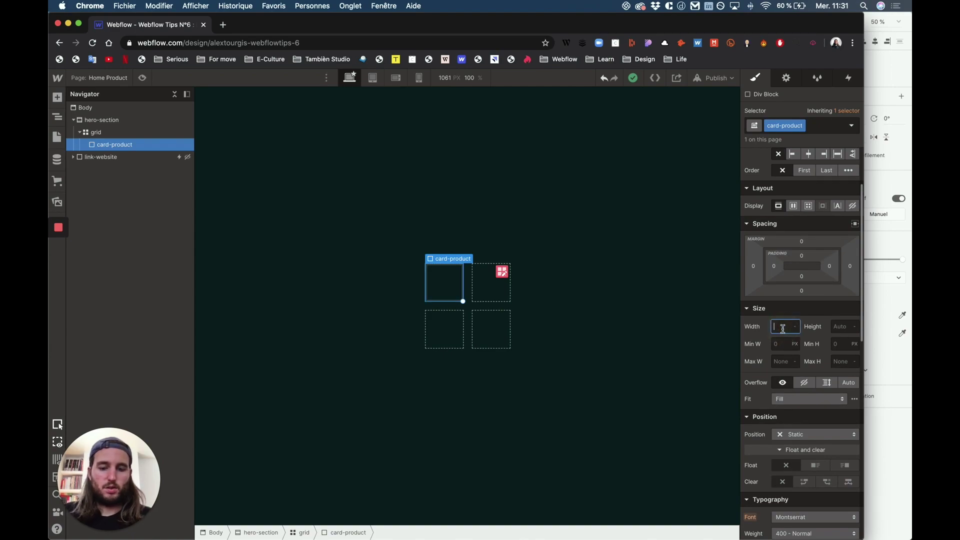
pyautogui.write('326')
pyautogui.press('Return')
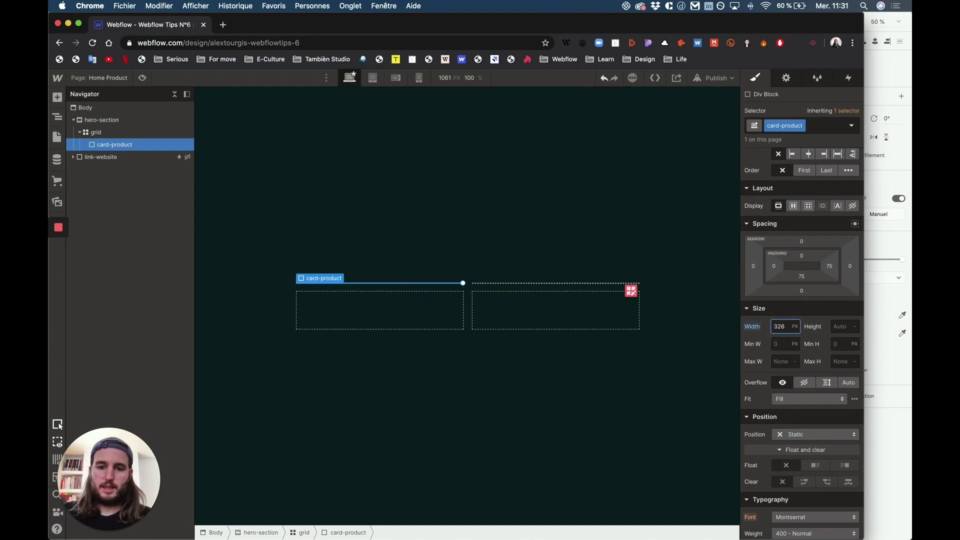
pyautogui.click(840, 325)
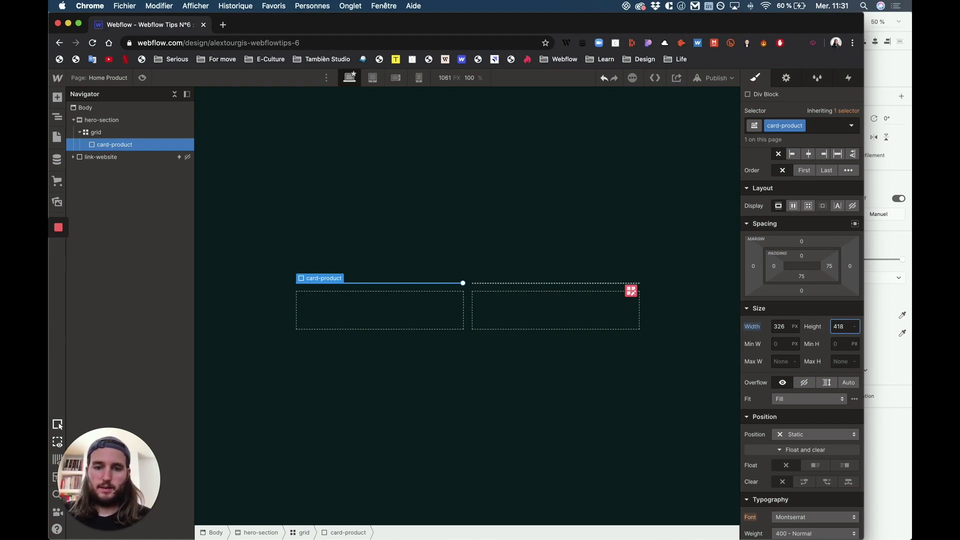
pyautogui.write('418')
pyautogui.press('Return')
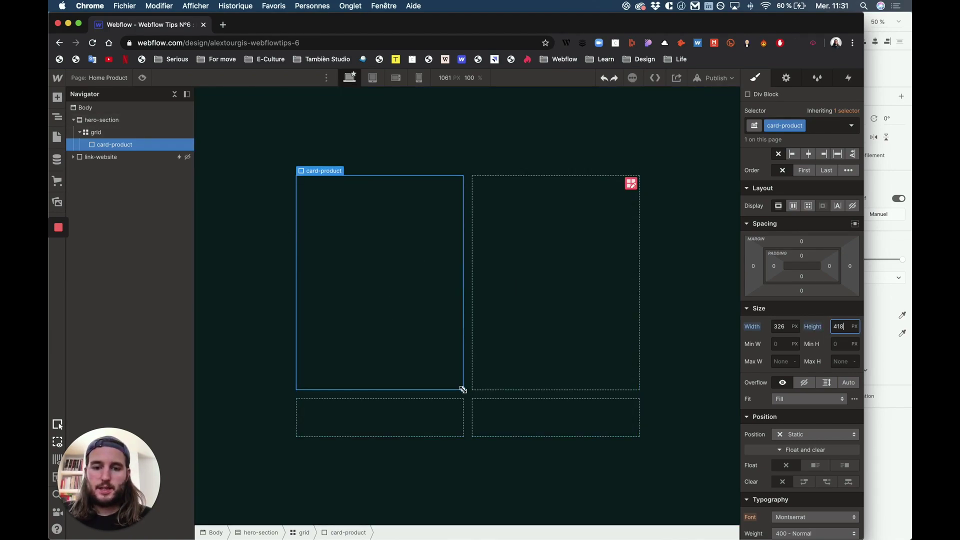
# - Stretch card-product across two grid rows and compare the layout with the Adobe XD mockup
pyautogui.moveTo(463, 389); pyautogui.dragTo(463, 436)
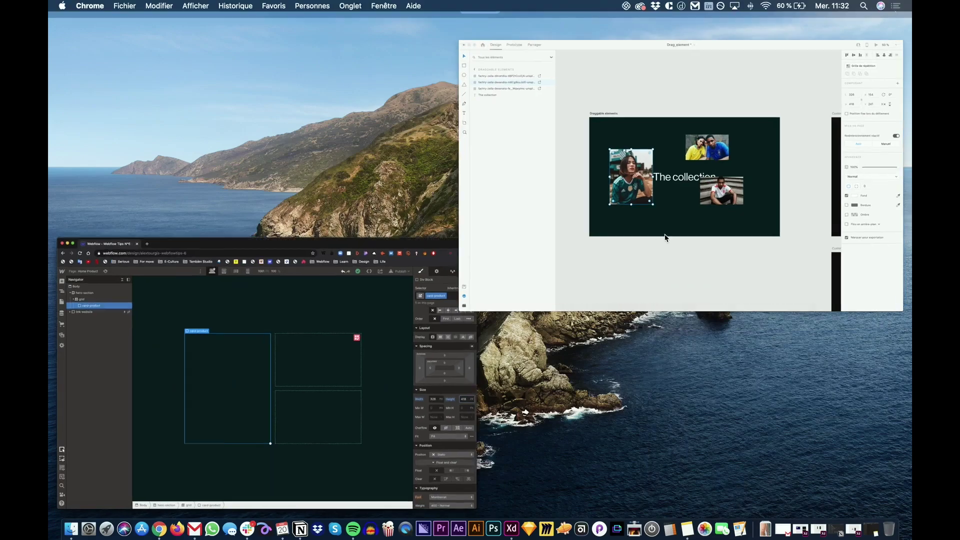
pyautogui.click(400, 314)
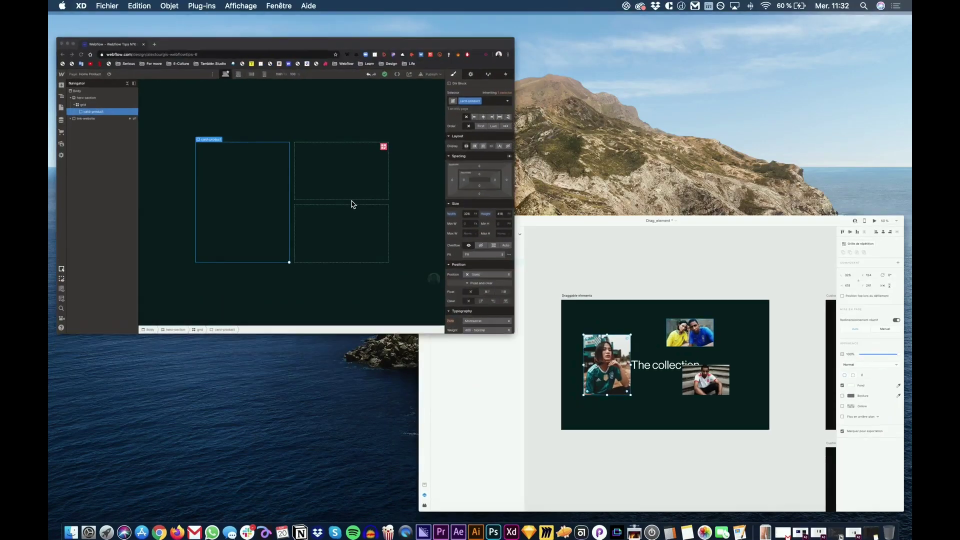
pyautogui.click(334, 195)
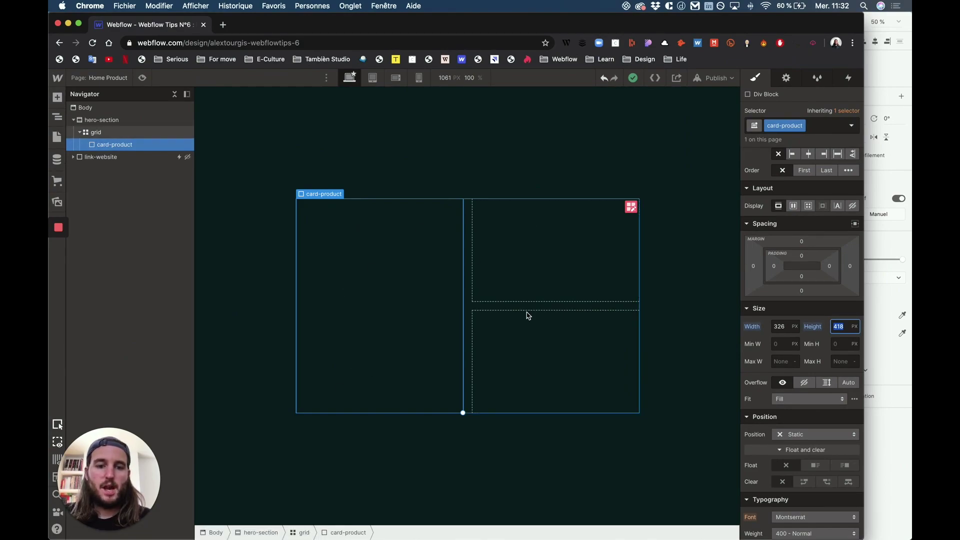
# - Add an Image element inside card-product and assign it the photo of two people in yellow and blue jerseys
pyautogui.click(375, 268)
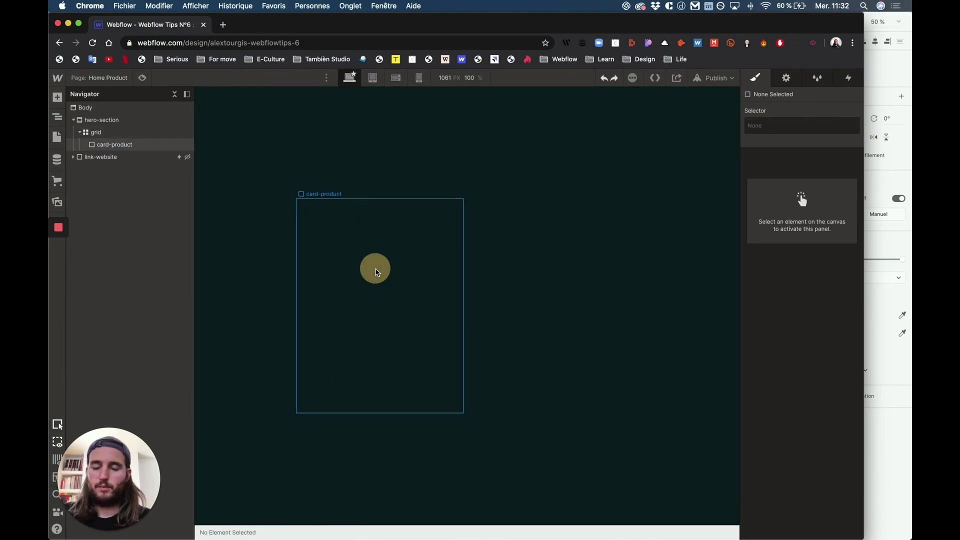
pyautogui.click(55, 95)
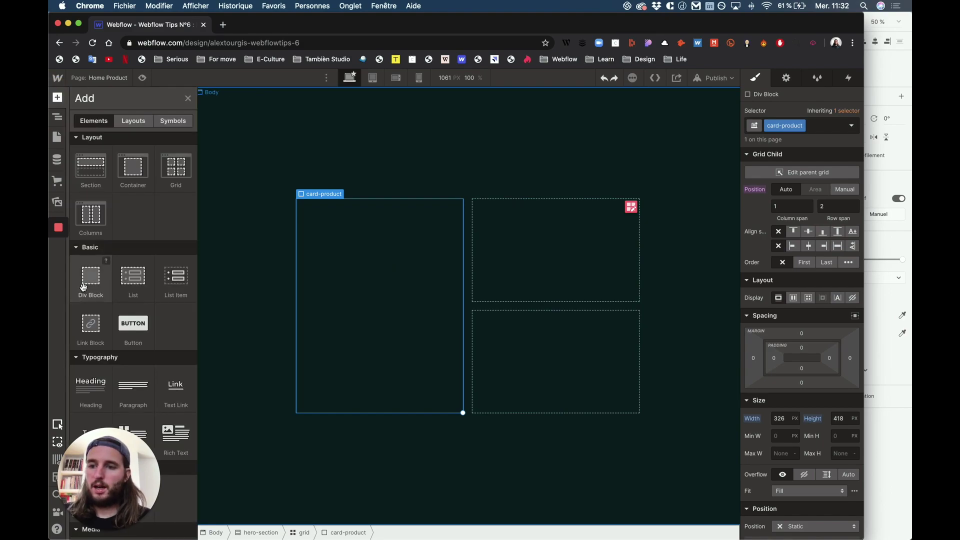
pyautogui.scroll(-5, 100, 325)
pyautogui.click(131, 213)
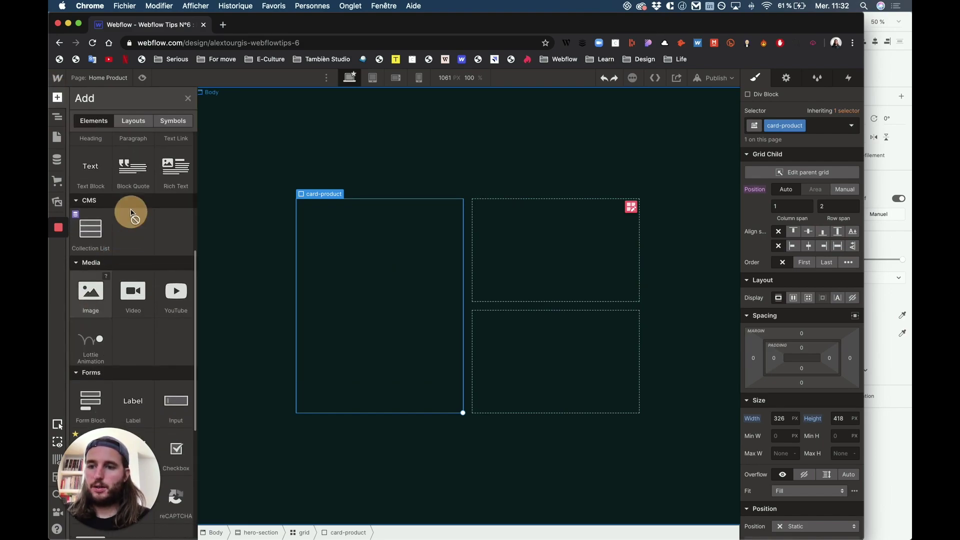
pyautogui.moveTo(130, 212); pyautogui.dragTo(122, 145)
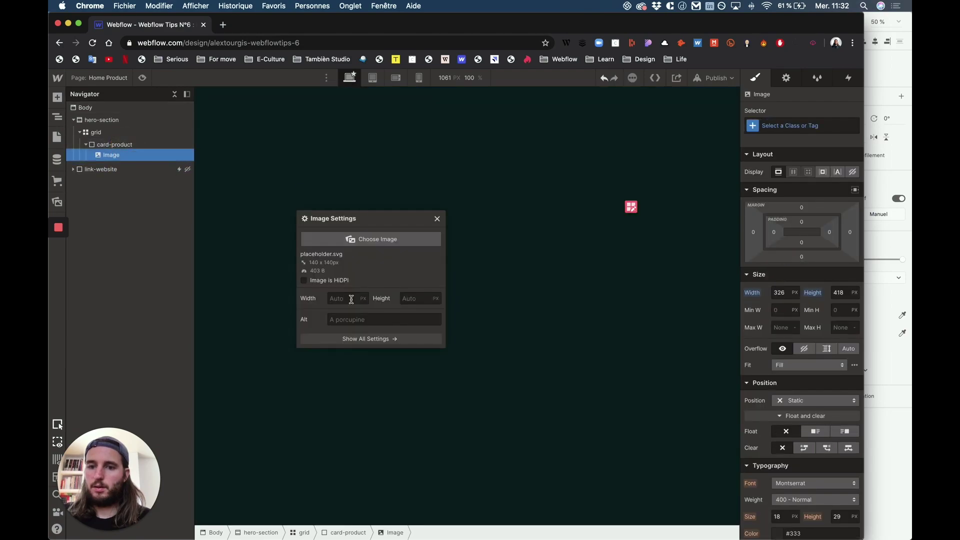
pyautogui.click(392, 303)
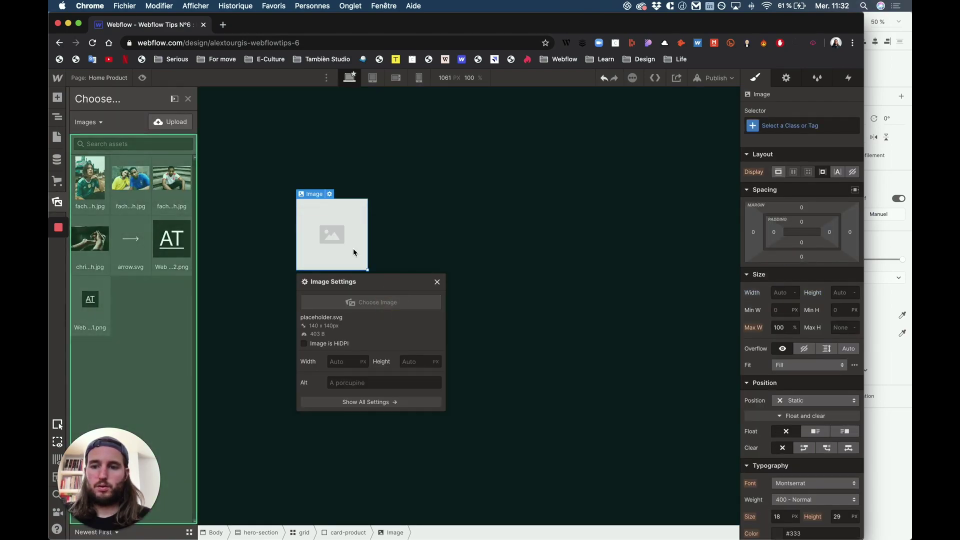
pyautogui.click(131, 179)
pyautogui.click(437, 233)
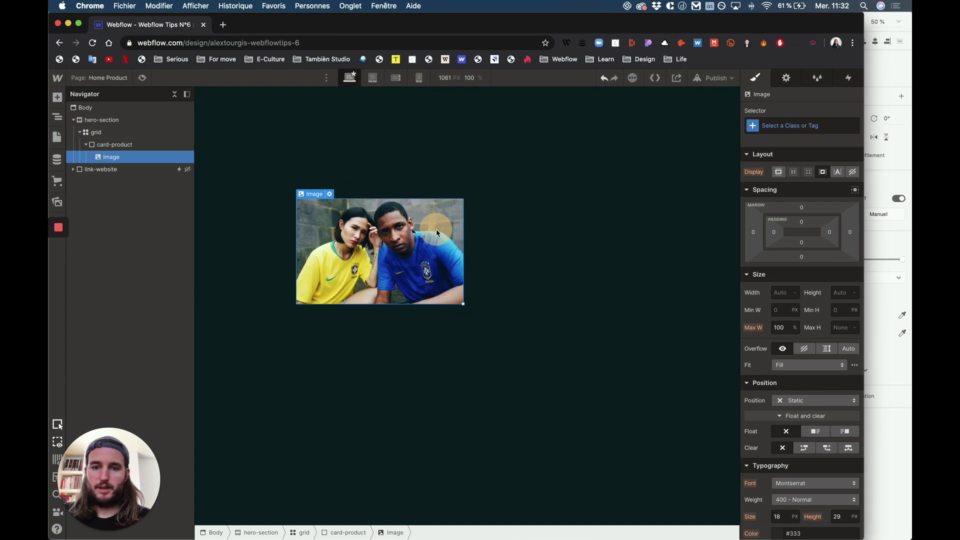
# - Replace the card-product image with the portrait photo of the woman in the green jersey
pyautogui.click(330, 194)
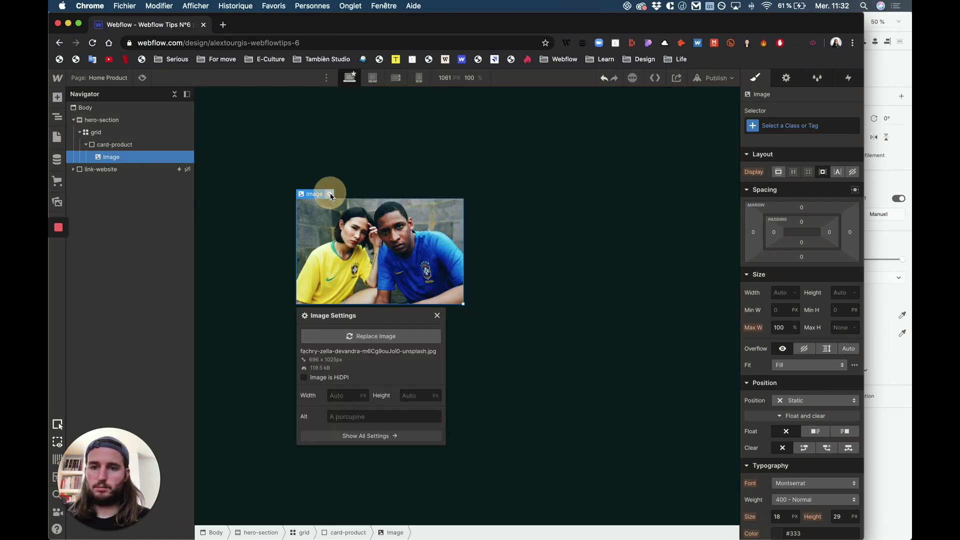
pyautogui.click(373, 335)
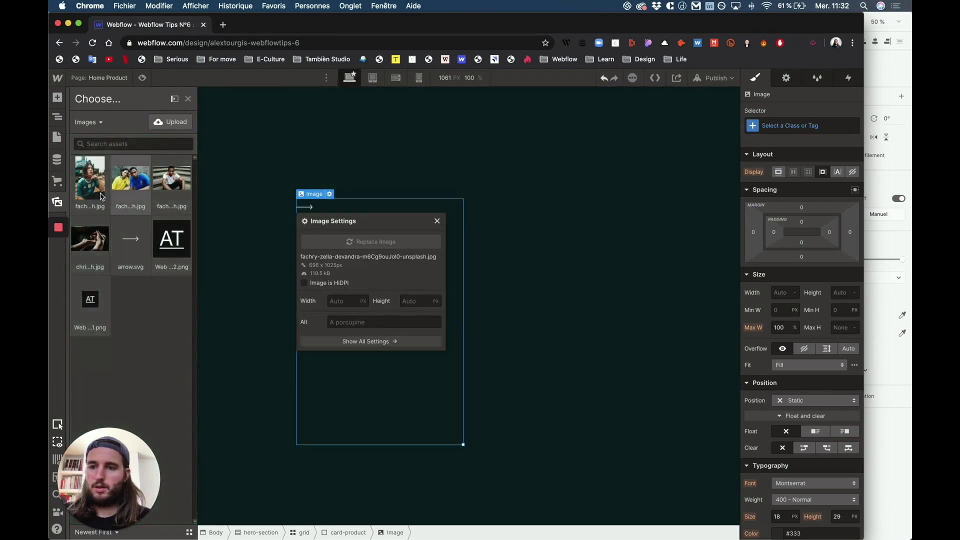
pyautogui.click(102, 197)
pyautogui.click(438, 229)
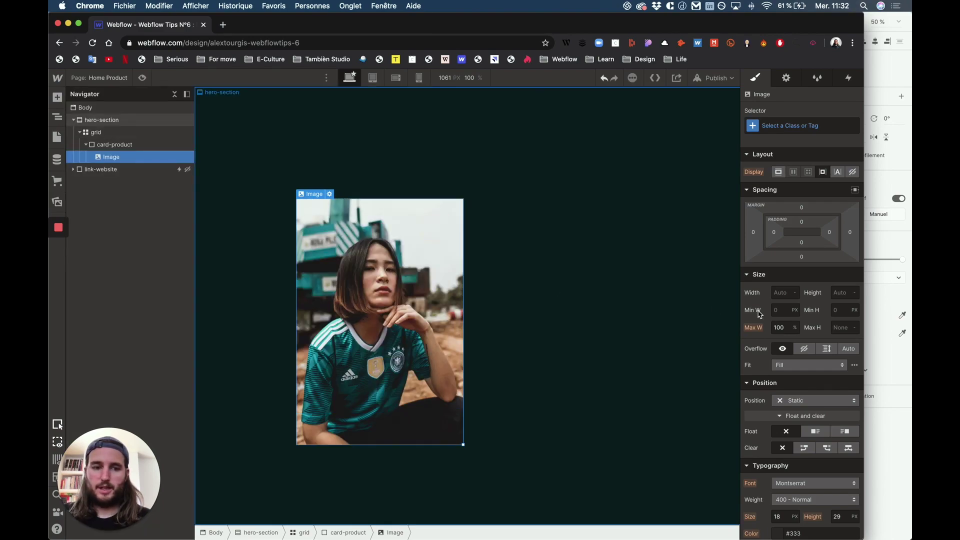
# - Set the portrait image's width and height to 100% and its fit to Cover
pyautogui.click(787, 292)
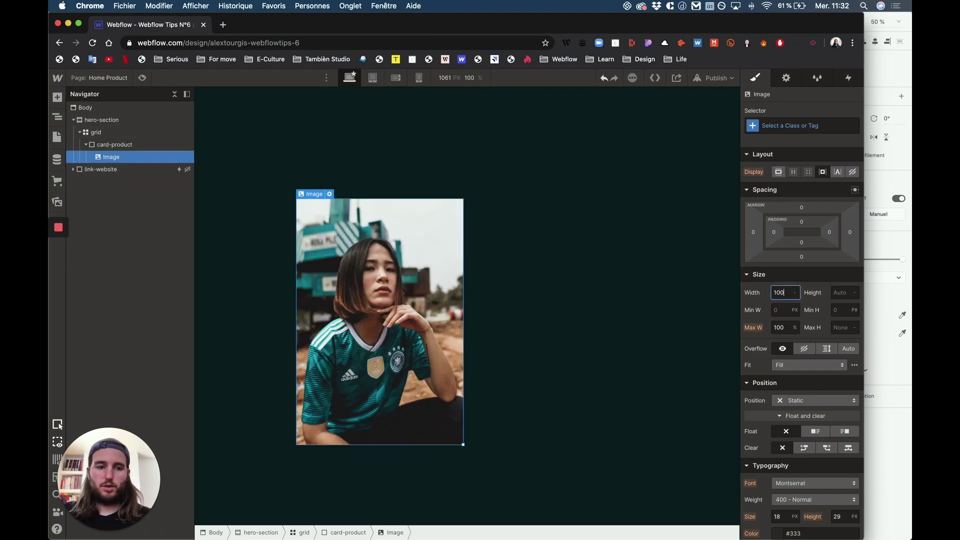
pyautogui.write('100%')
pyautogui.press('Return')
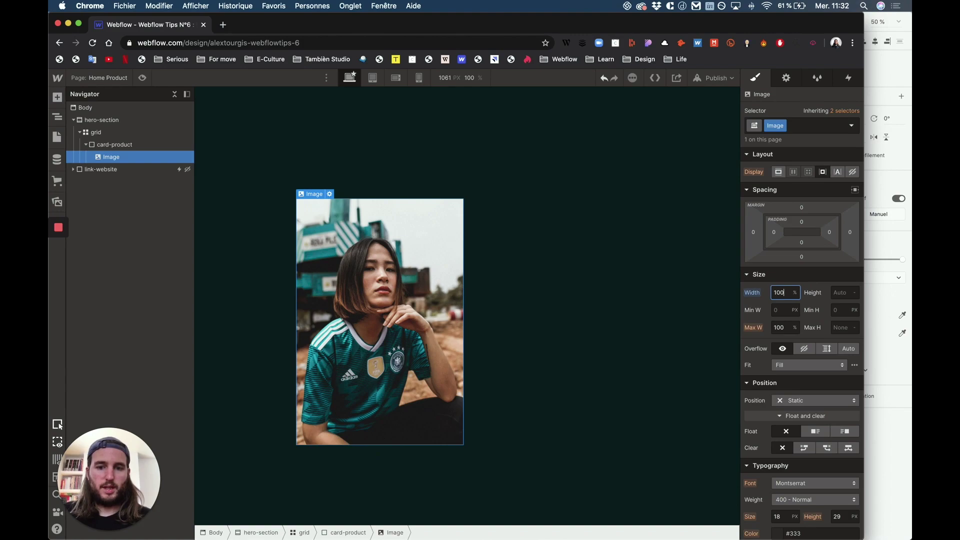
pyautogui.click(845, 293)
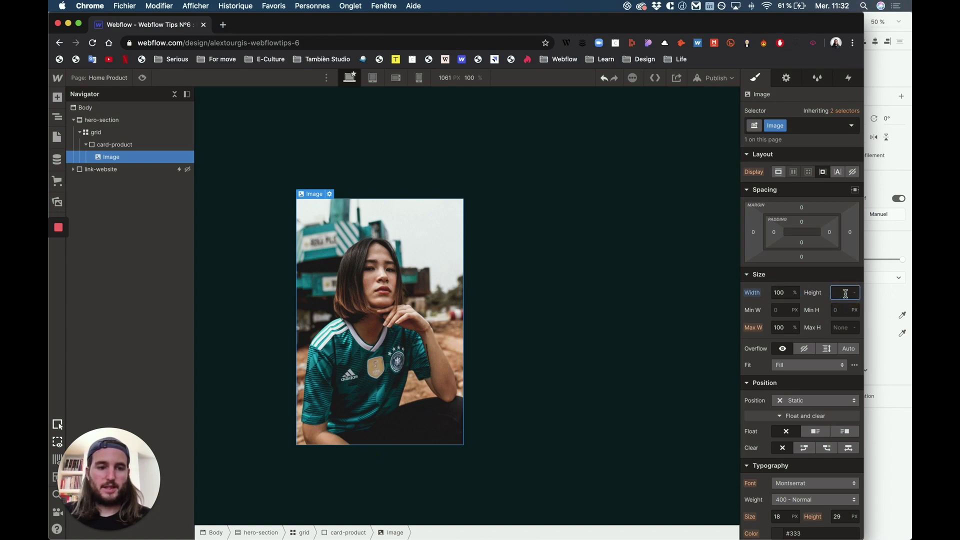
pyautogui.write('100%')
pyautogui.press('Return')
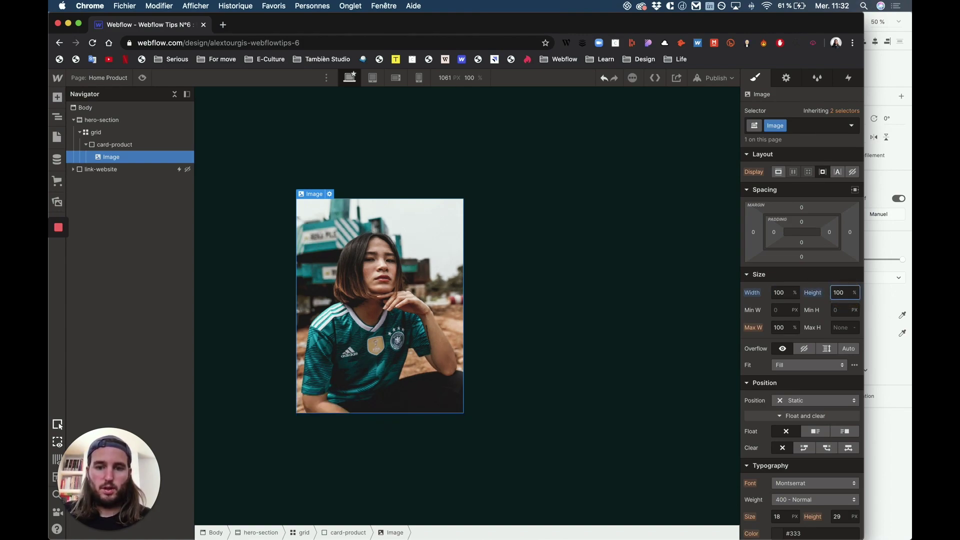
pyautogui.click(799, 367)
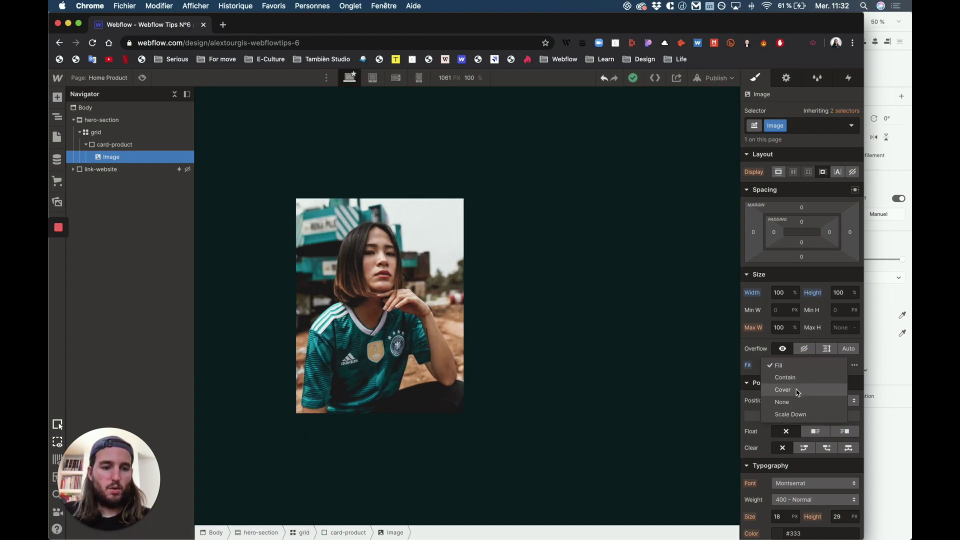
pyautogui.click(798, 390)
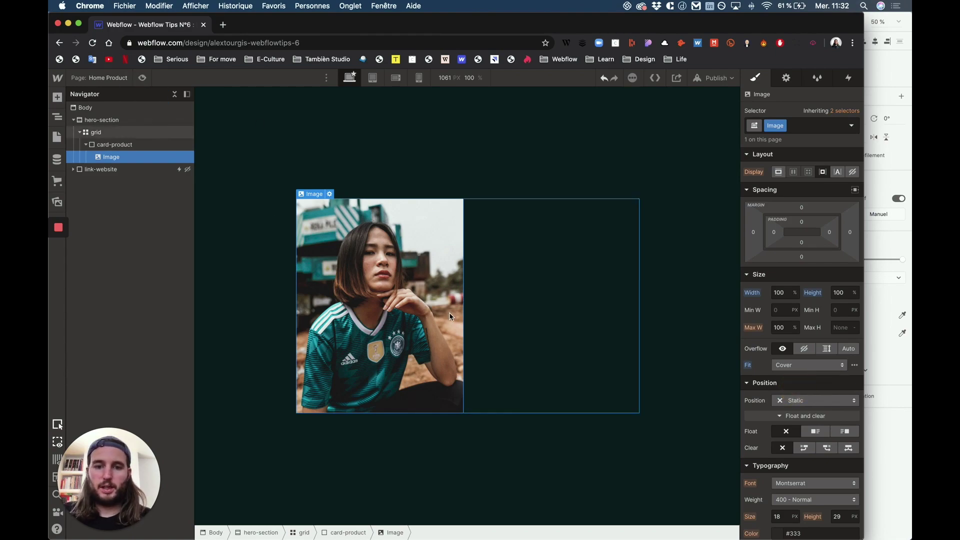
# - Add a Div Block in the grid cell beside the portrait and give it the new class card-product-2
pyautogui.click(57, 97)
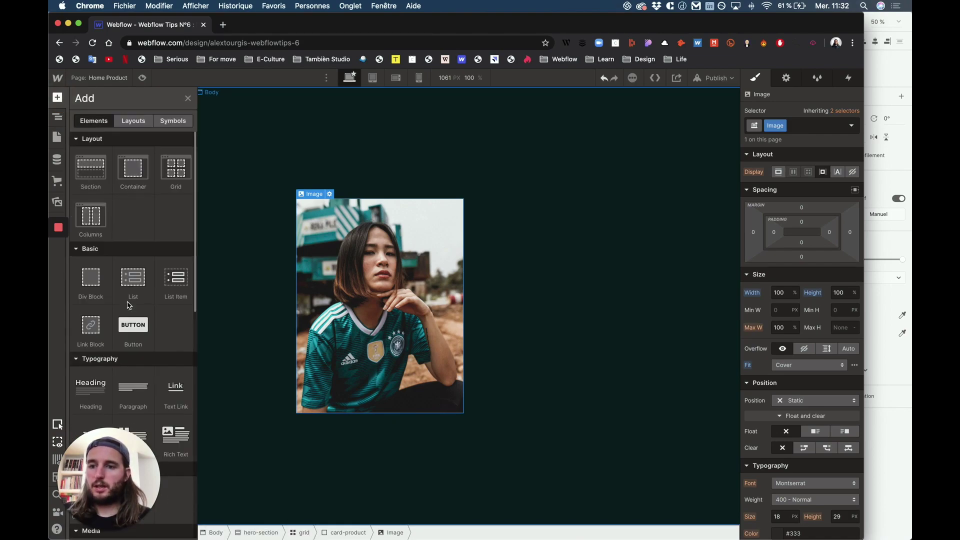
pyautogui.moveTo(93, 278); pyautogui.dragTo(545, 250)
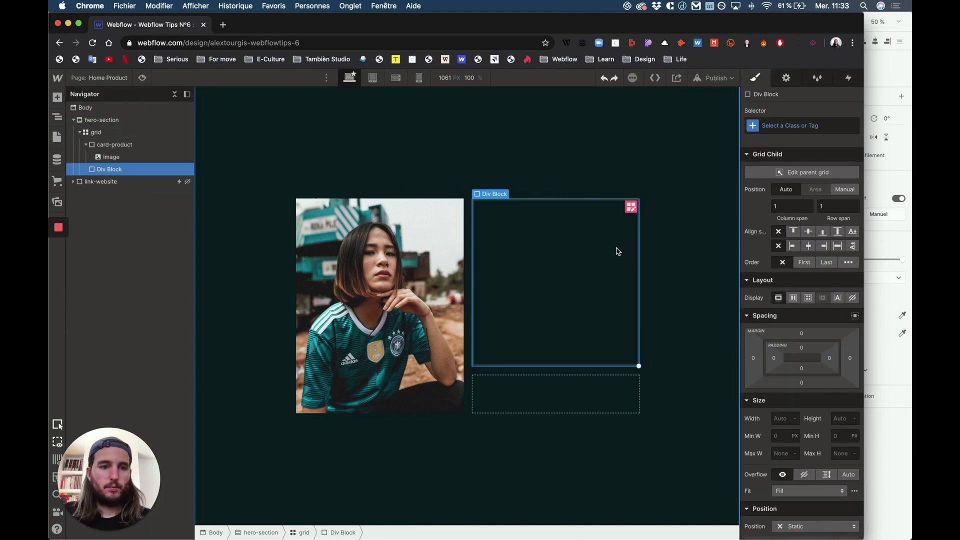
pyautogui.click(794, 125)
pyautogui.write('card')
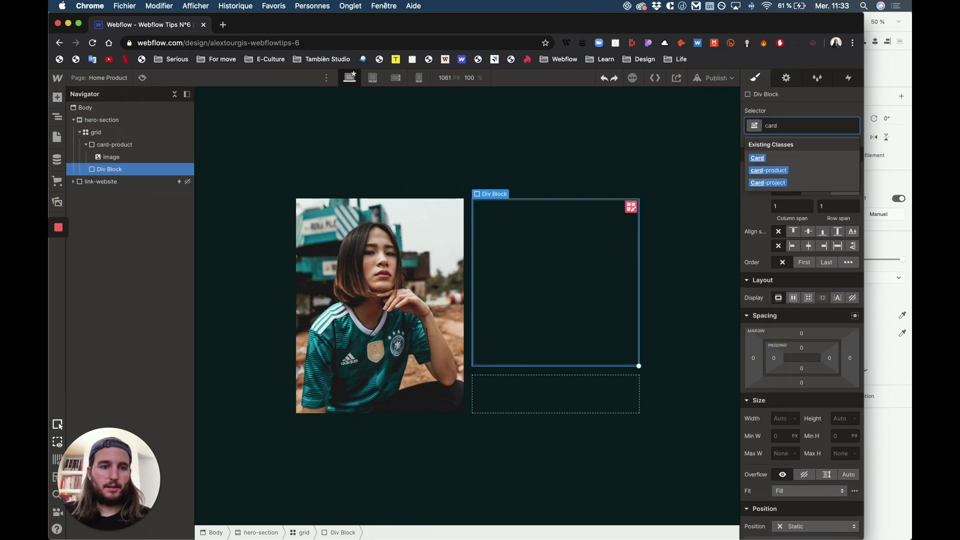
pyautogui.write('-pro')
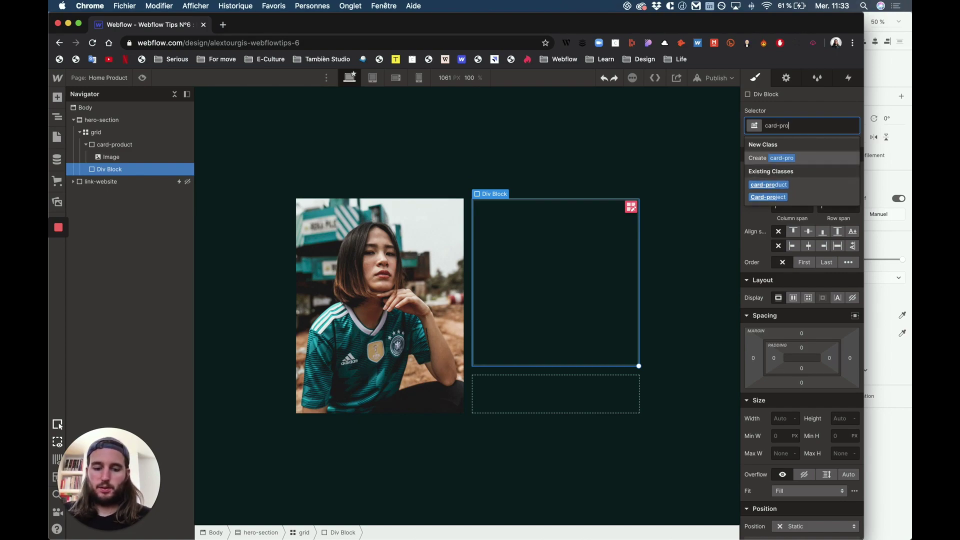
pyautogui.write('duct-2')
pyautogui.press('Return')
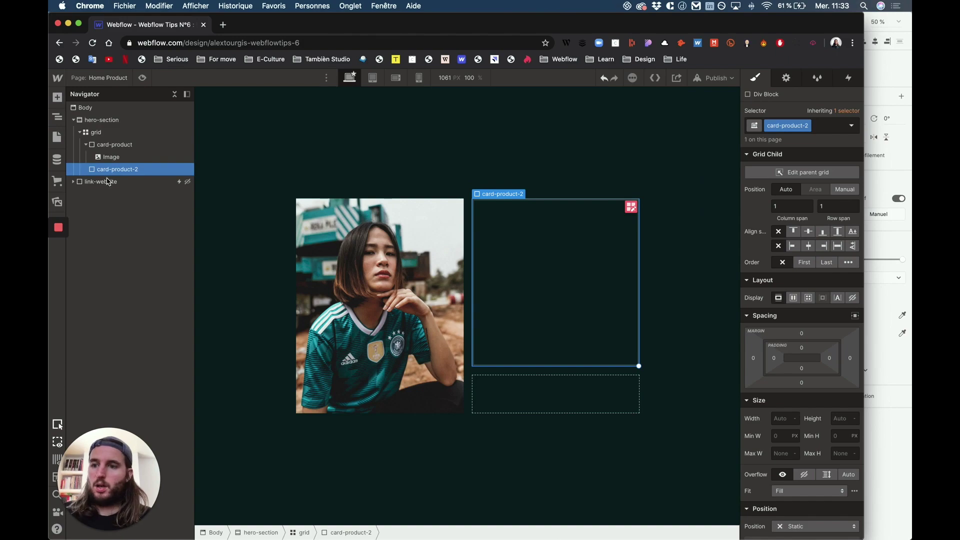
# - Add an Image element inside card-product-2 and assign it the photo of two people in yellow and blue jerseys
pyautogui.click(56, 97)
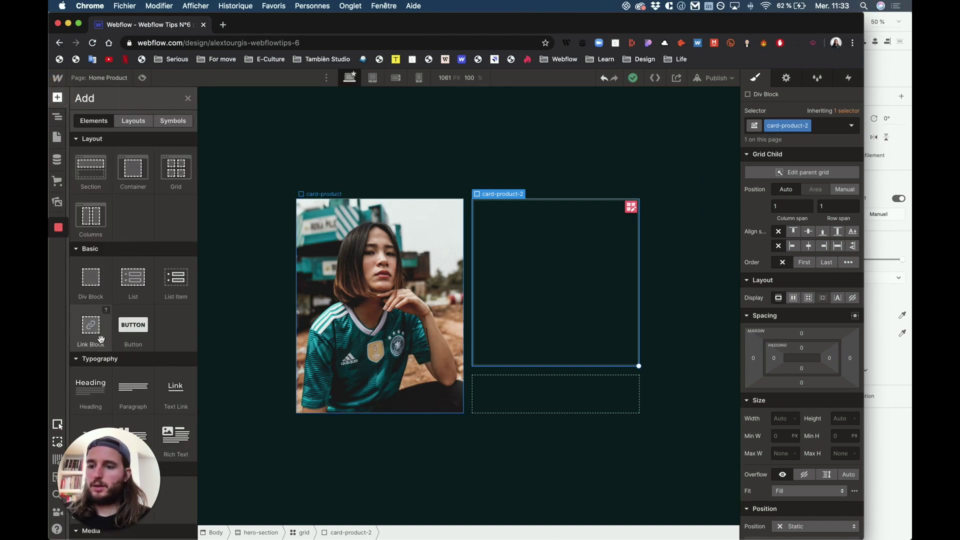
pyautogui.scroll(-5, 95, 325)
pyautogui.scroll(-2, 100, 340)
pyautogui.moveTo(90, 315); pyautogui.dragTo(561, 280)
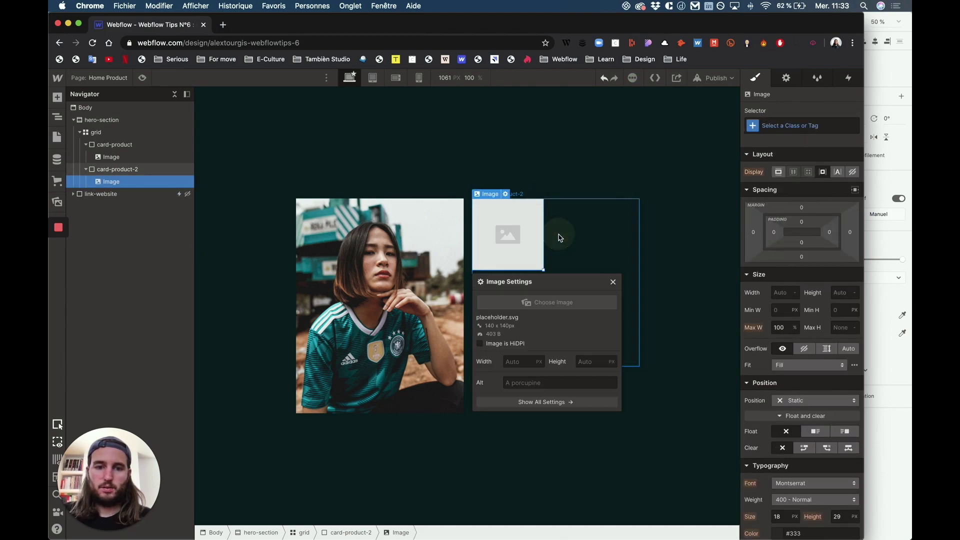
pyautogui.click(154, 172)
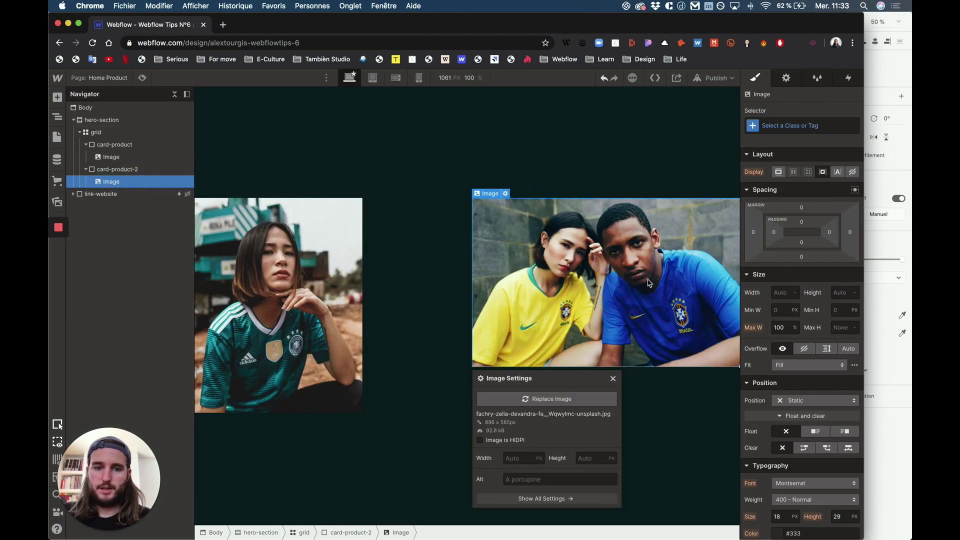
pyautogui.click(614, 379)
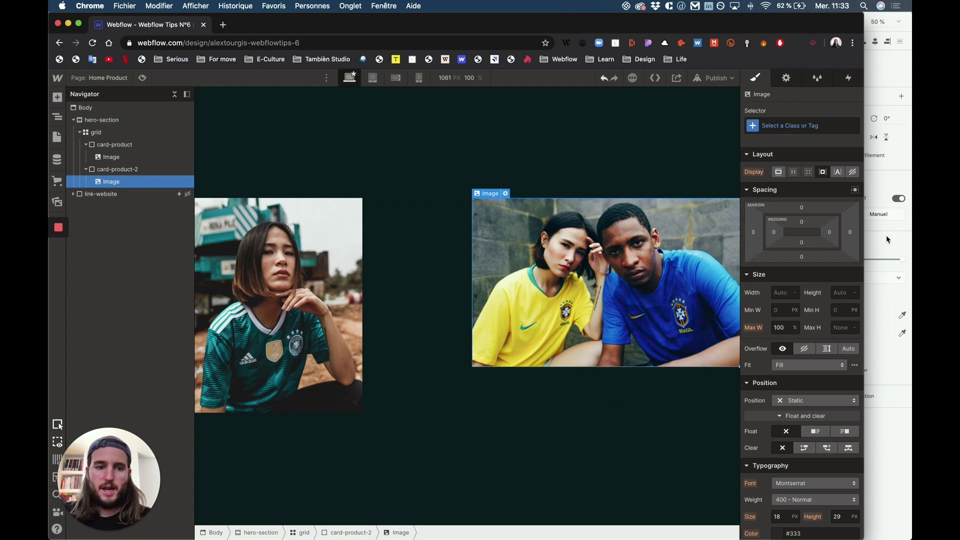
# - Set the width and height of the image in card-product-2 to 100%
pyautogui.click(782, 292)
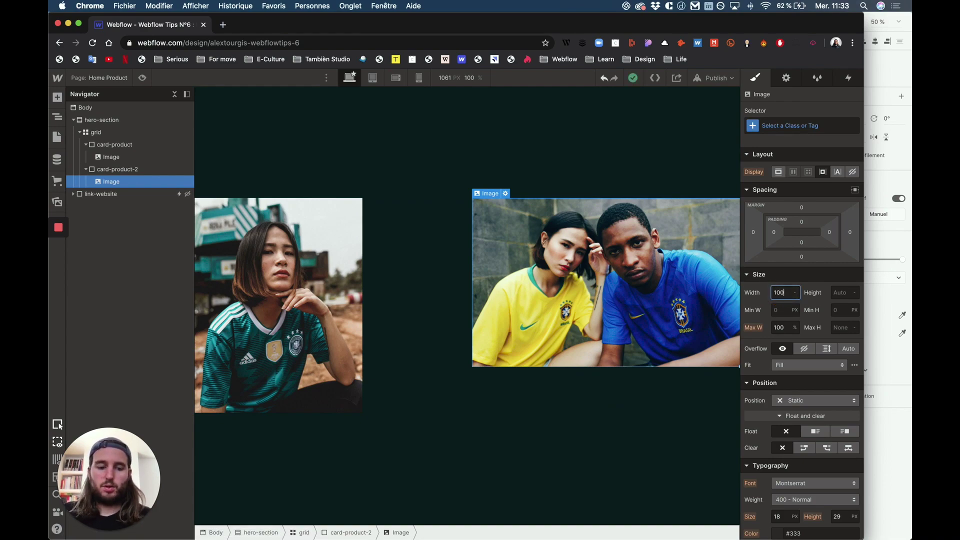
pyautogui.write('100%')
pyautogui.press('Return')
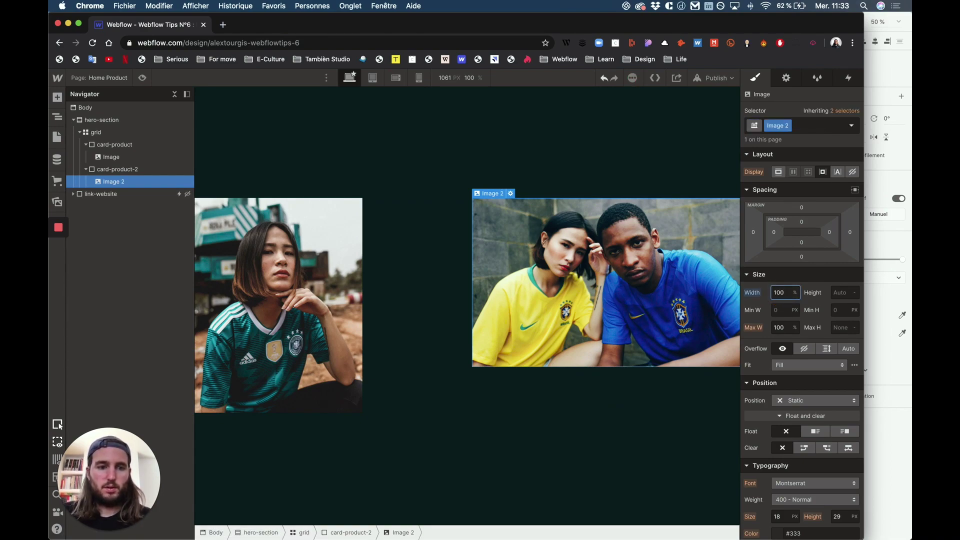
pyautogui.click(846, 294)
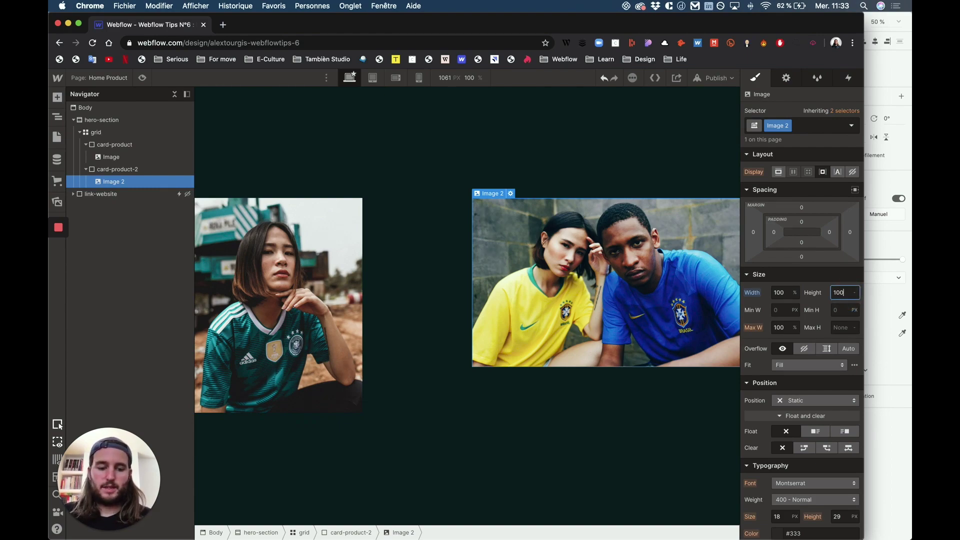
pyautogui.write('100')
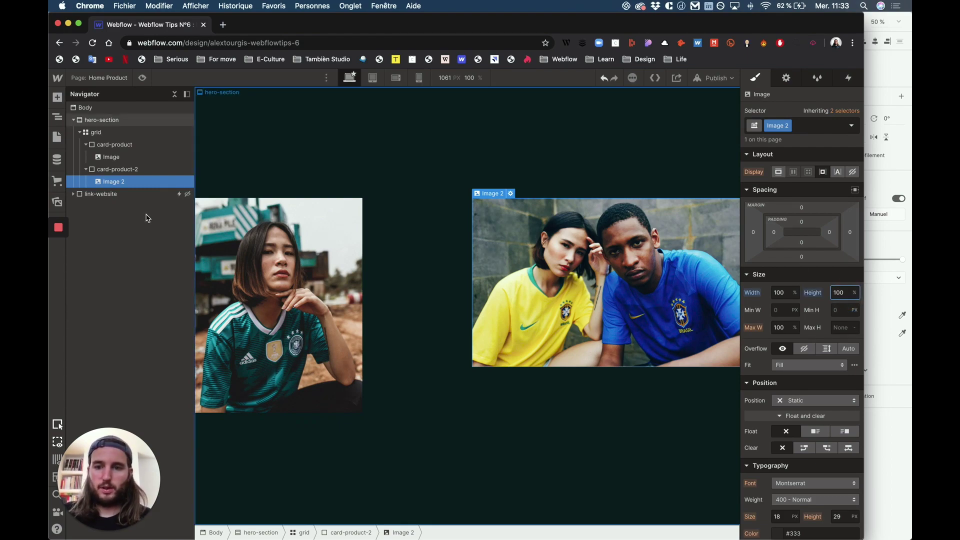
# - Switch to Adobe XD and check the width and height of the photo of the two people
pyautogui.click(120, 170)
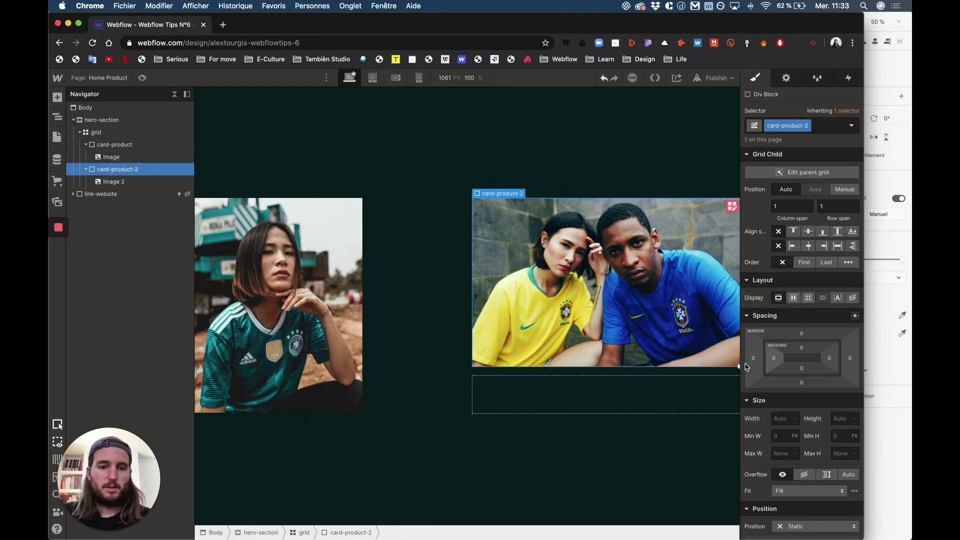
pyautogui.hotkey('ctrl', 'Up')
pyautogui.click(716, 243)
pyautogui.click(547, 198)
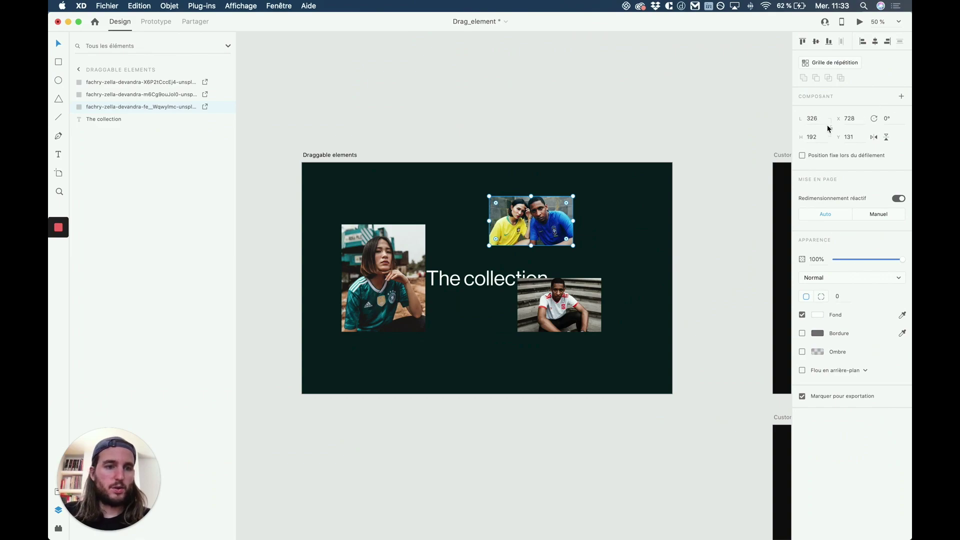
# - Switch back to Webflow and set the card-product-2 block to 326 px wide and 192 px high
pyautogui.hotkey('ctrl', 'Up')
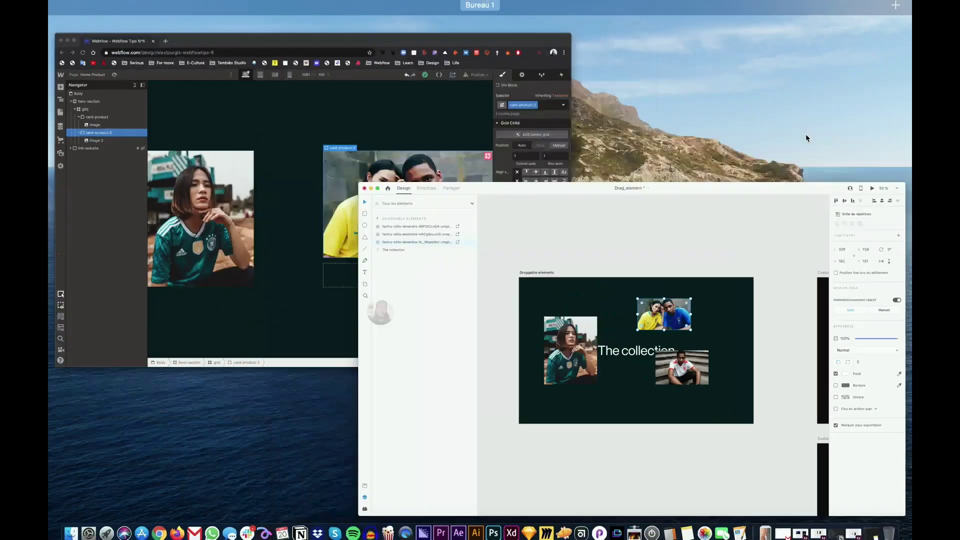
pyautogui.click(257, 171)
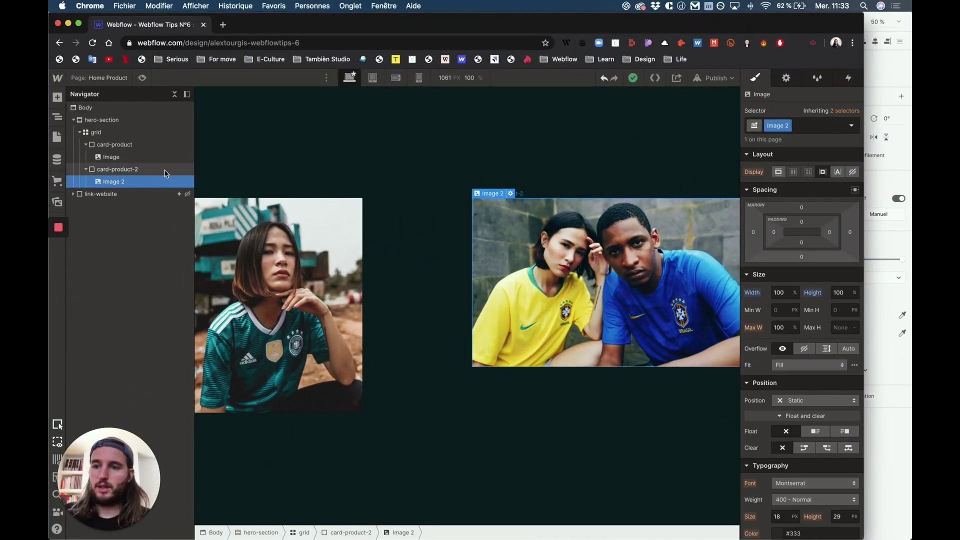
pyautogui.click(136, 170)
pyautogui.click(781, 419)
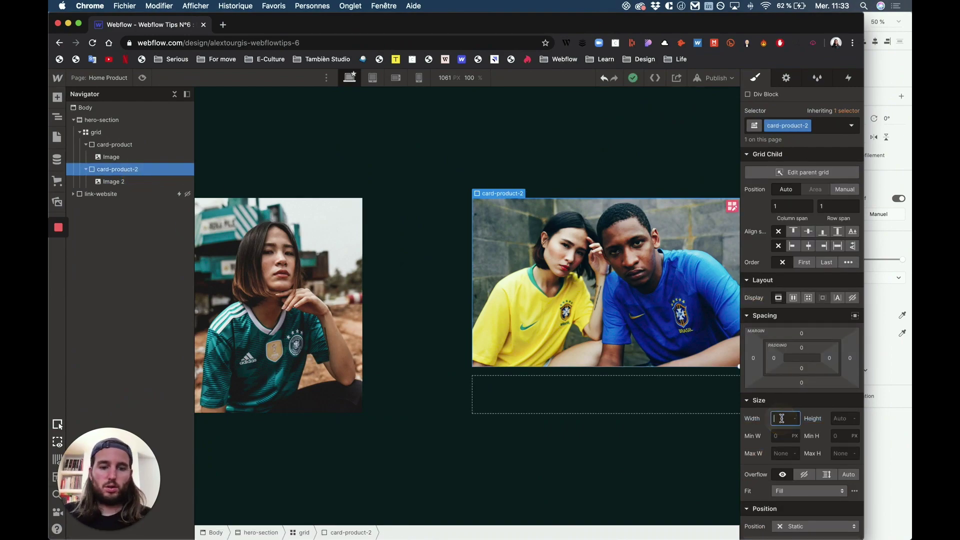
pyautogui.write('326')
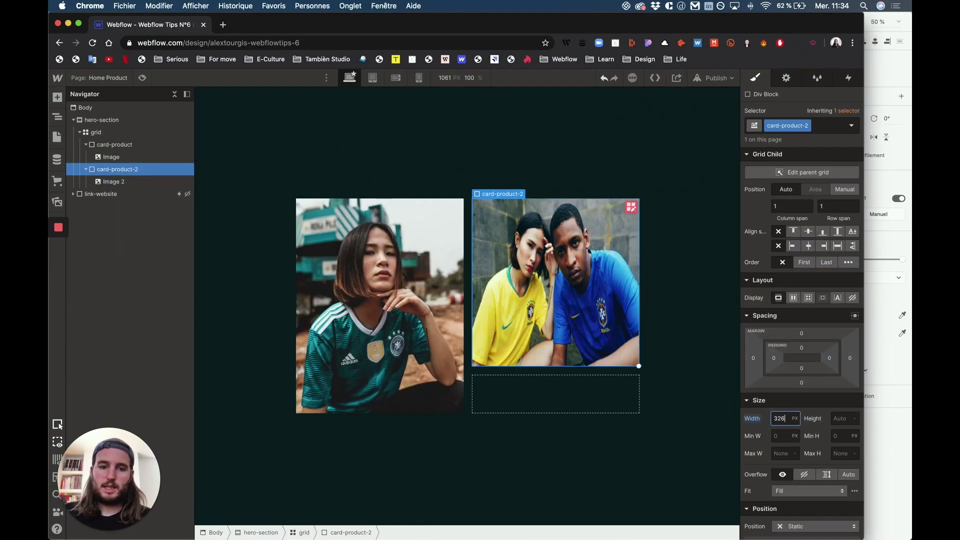
pyautogui.click(840, 419)
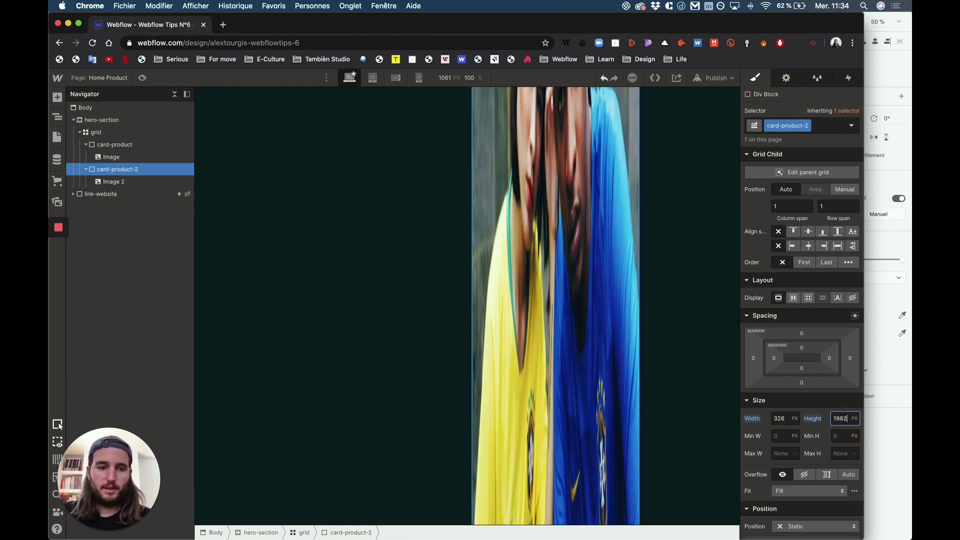
pyautogui.press('BackSpace')
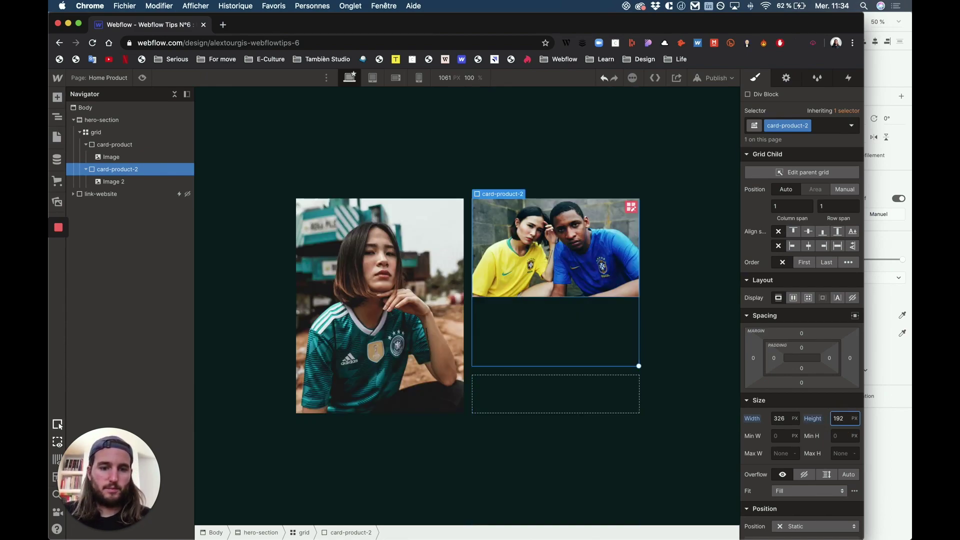
# - Set the fit of the image inside card-product-2 to Cover
pyautogui.click(116, 182)
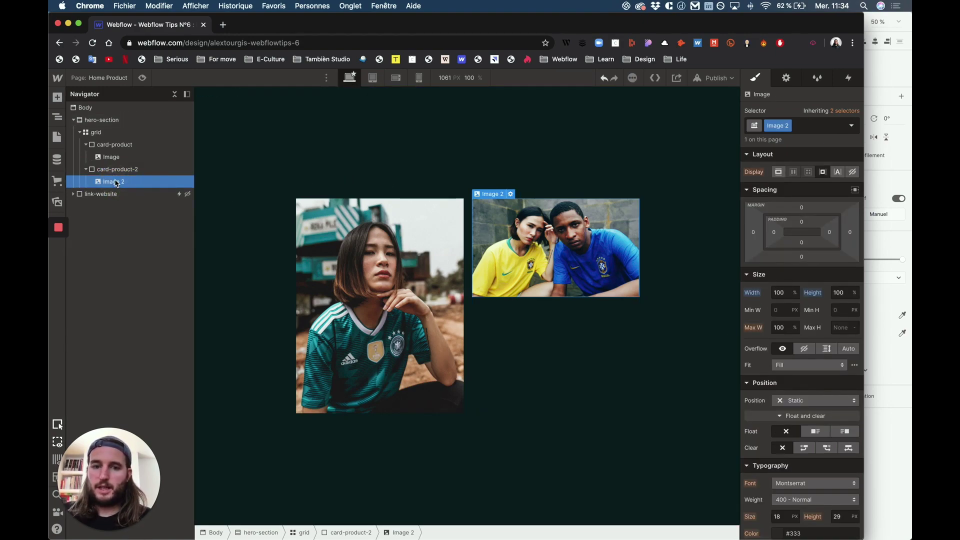
pyautogui.click(790, 365)
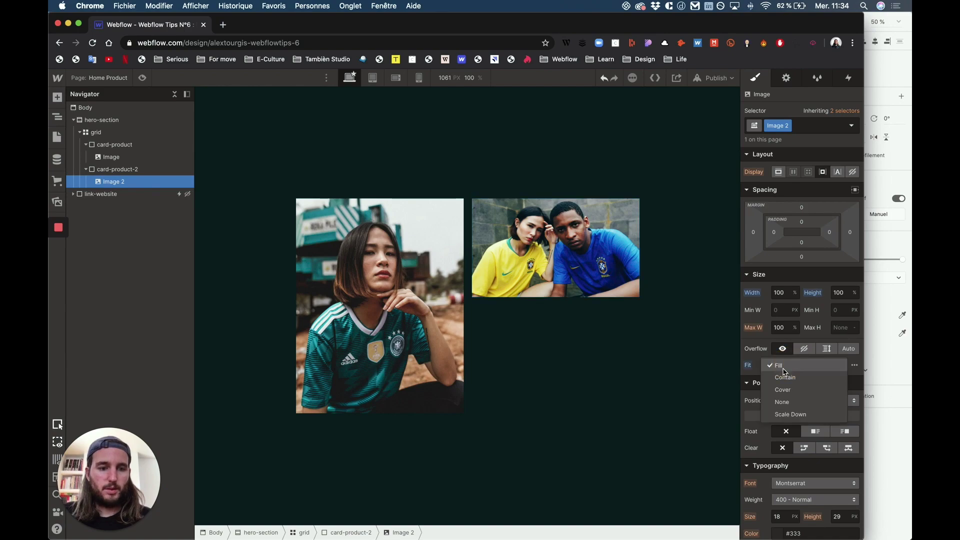
pyautogui.click(790, 391)
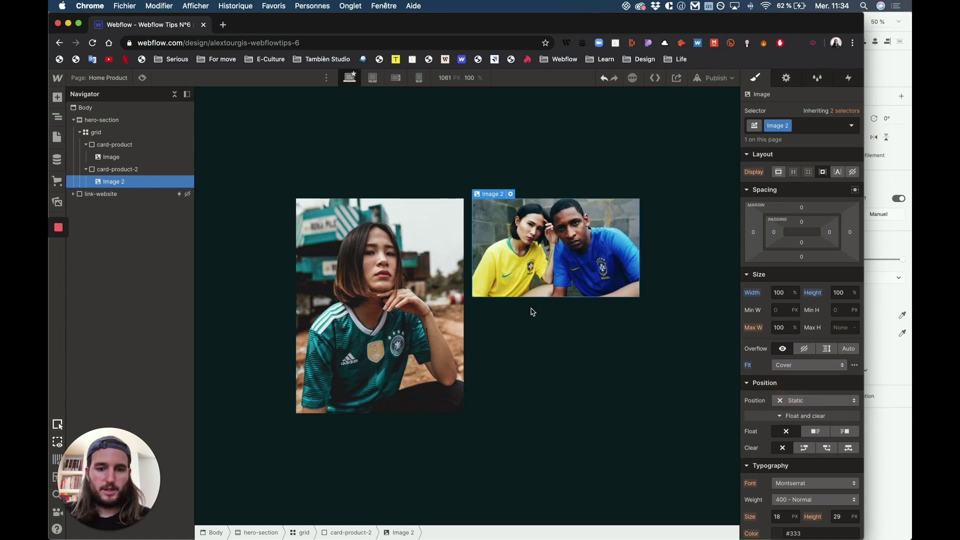
# - Duplicate the card-product-2 block with its image into the empty grid cell beneath it
pyautogui.click(131, 169)
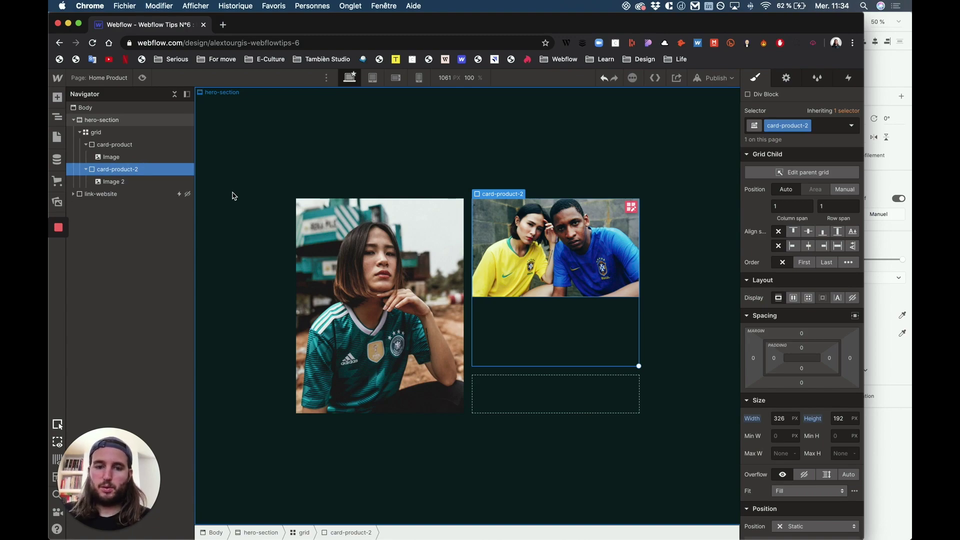
pyautogui.press('super+d')
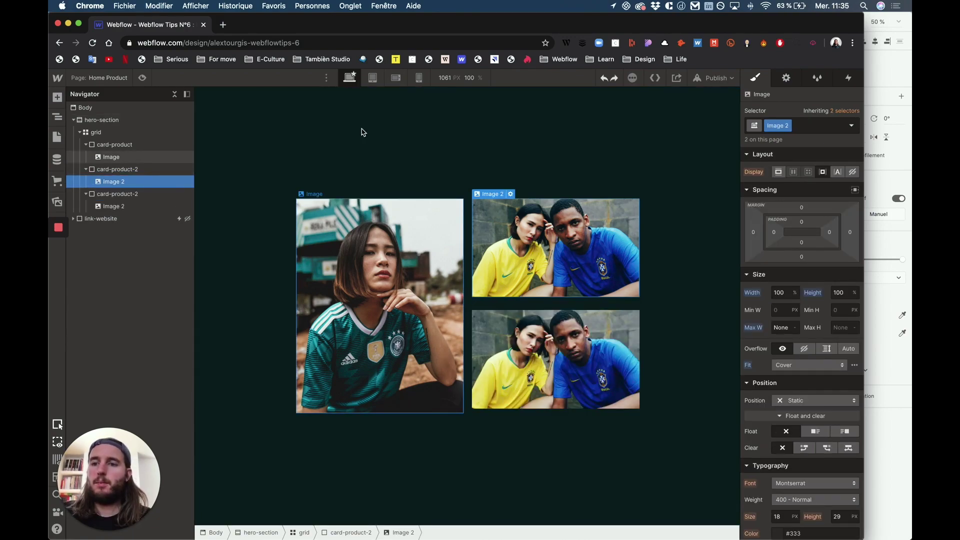
pyautogui.click(505, 170)
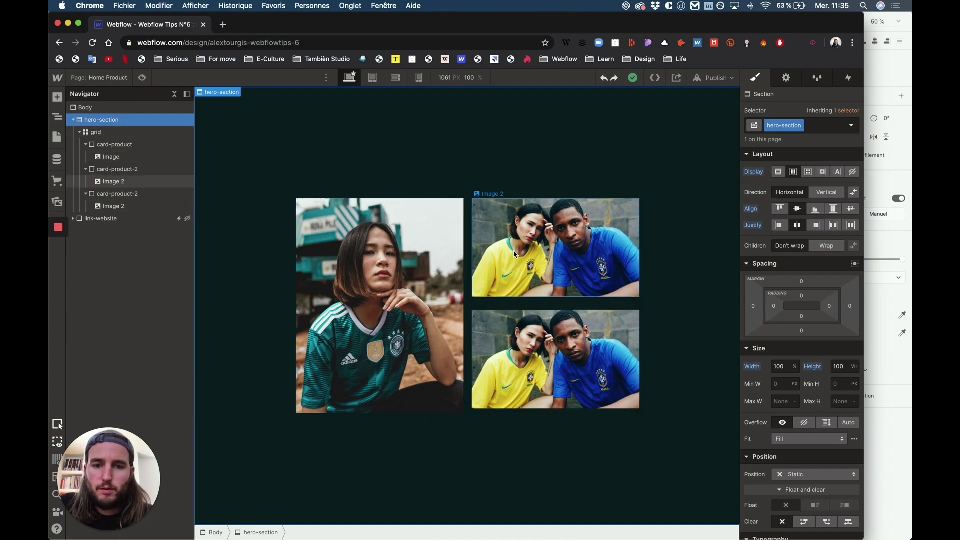
# - Set the height of both the card-product and card-product-2 classes to Auto
pyautogui.click(106, 144)
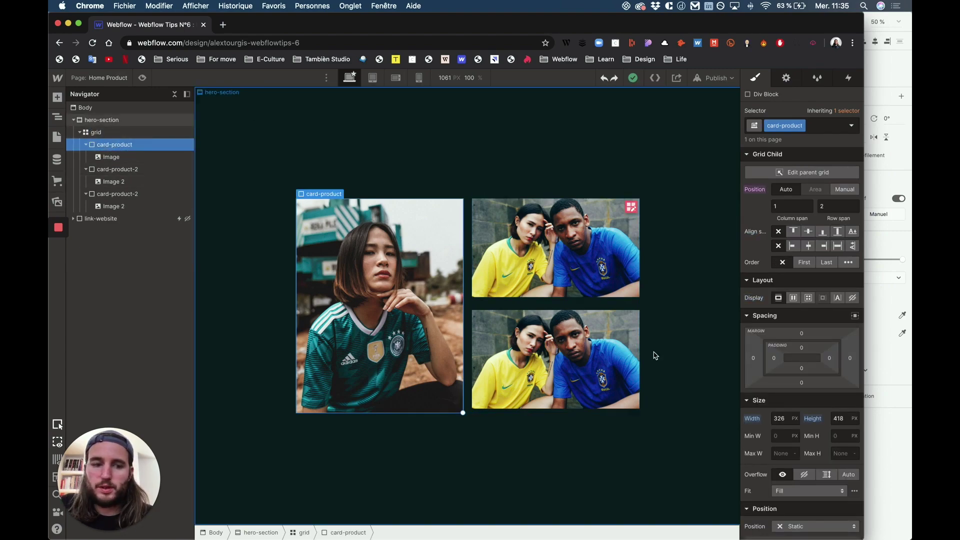
pyautogui.click(854, 420)
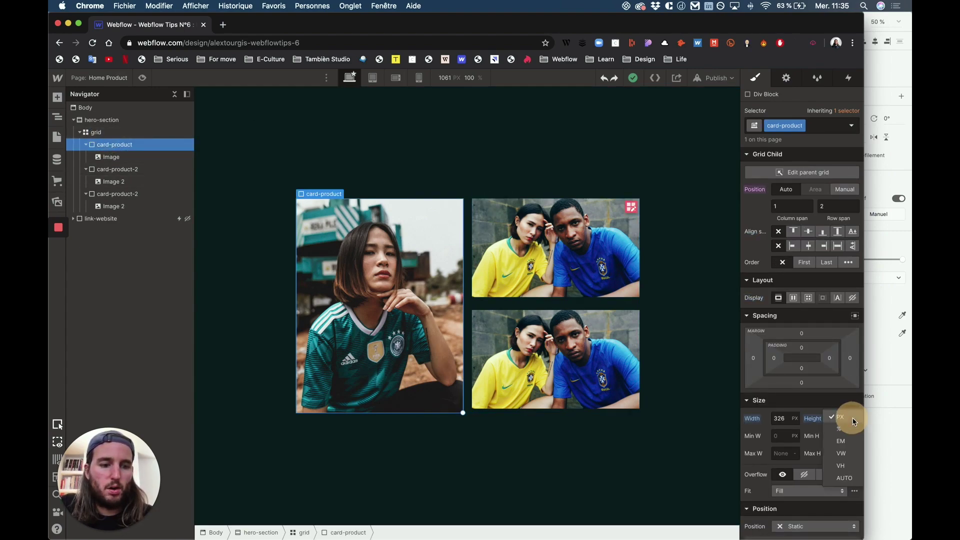
pyautogui.click(844, 479)
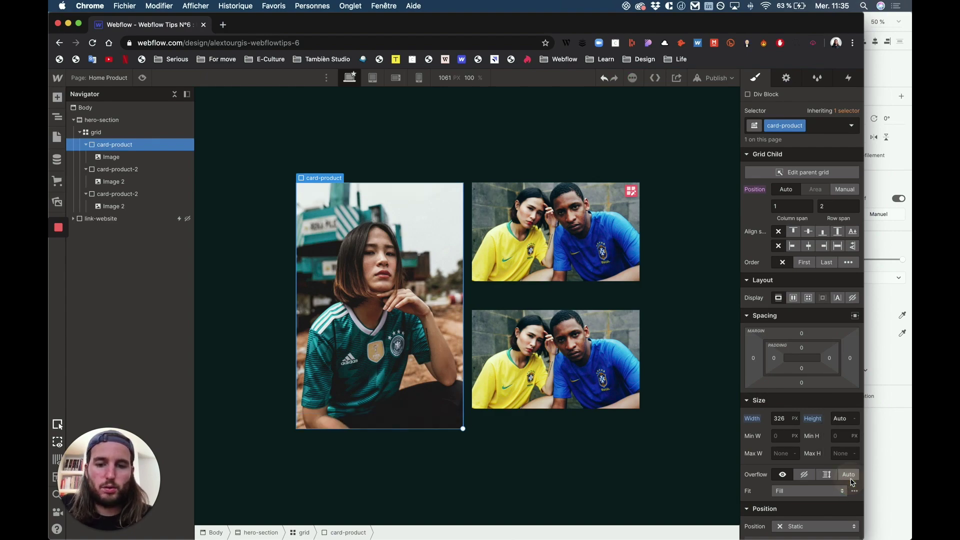
pyautogui.click(118, 169)
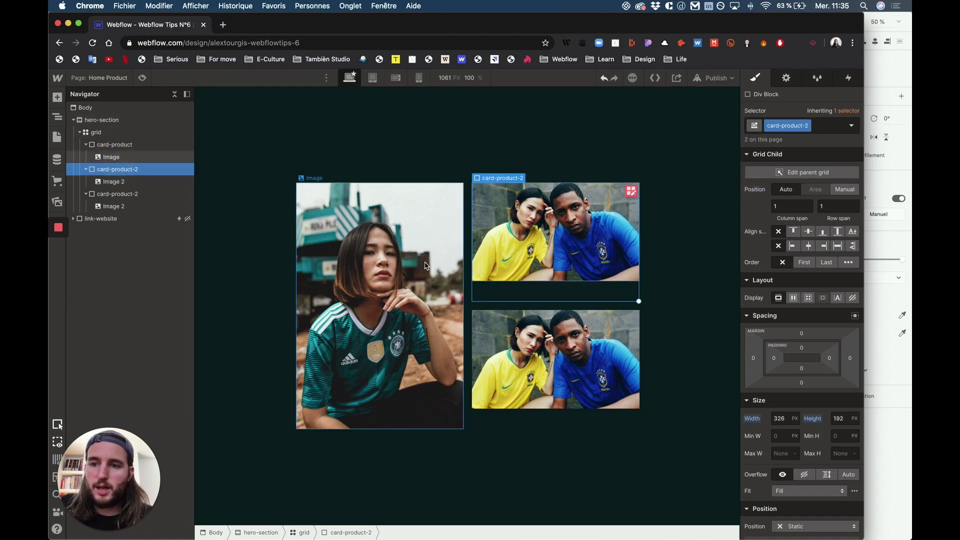
pyautogui.click(854, 418)
pyautogui.click(848, 480)
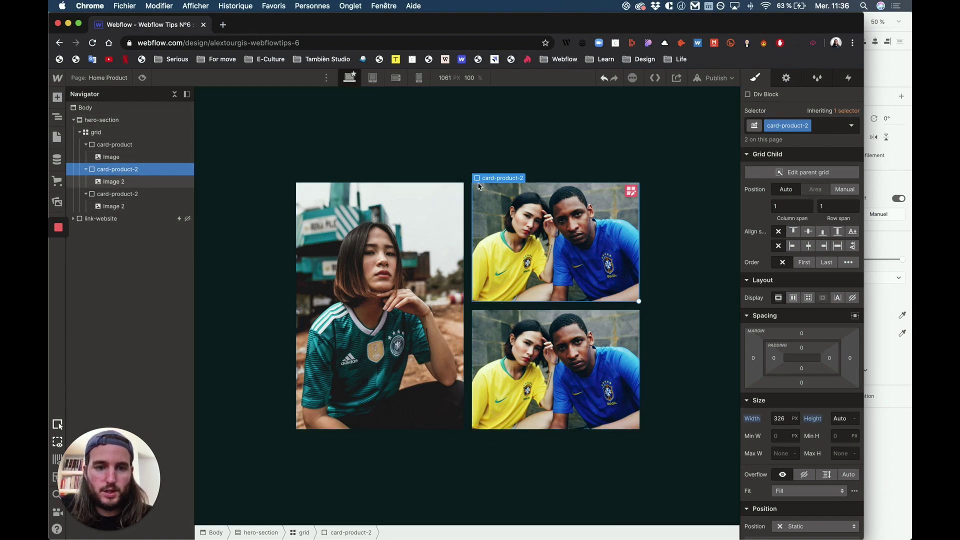
# - Replace the image in the lower card-product-2 with the photo of the man in the white jersey
pyautogui.click(569, 353)
pyautogui.click(510, 306)
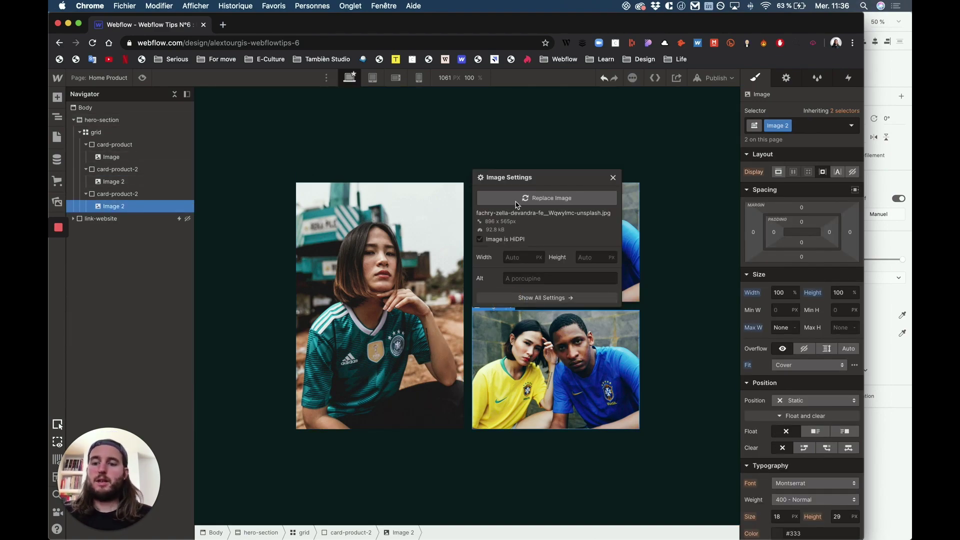
pyautogui.click(517, 199)
pyautogui.click(90, 178)
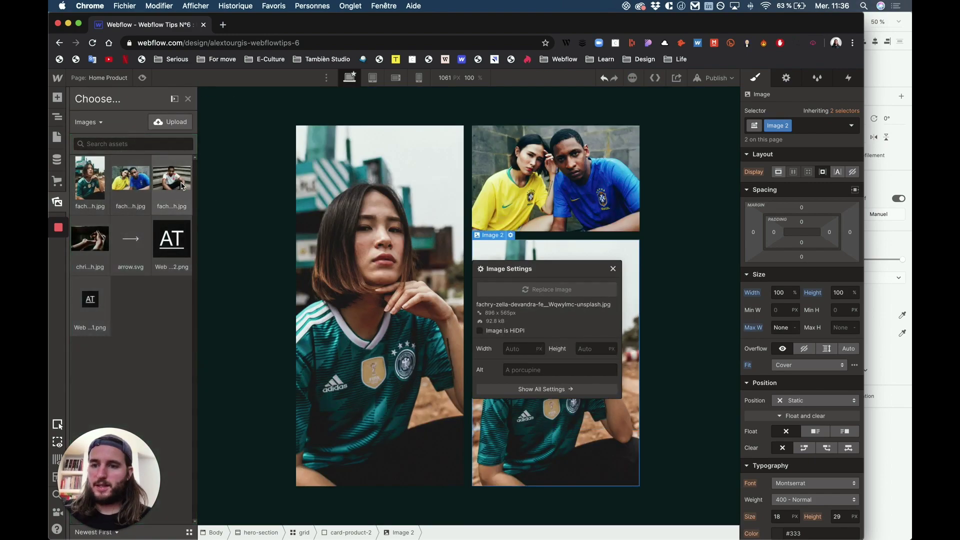
pyautogui.click(182, 186)
pyautogui.click(614, 174)
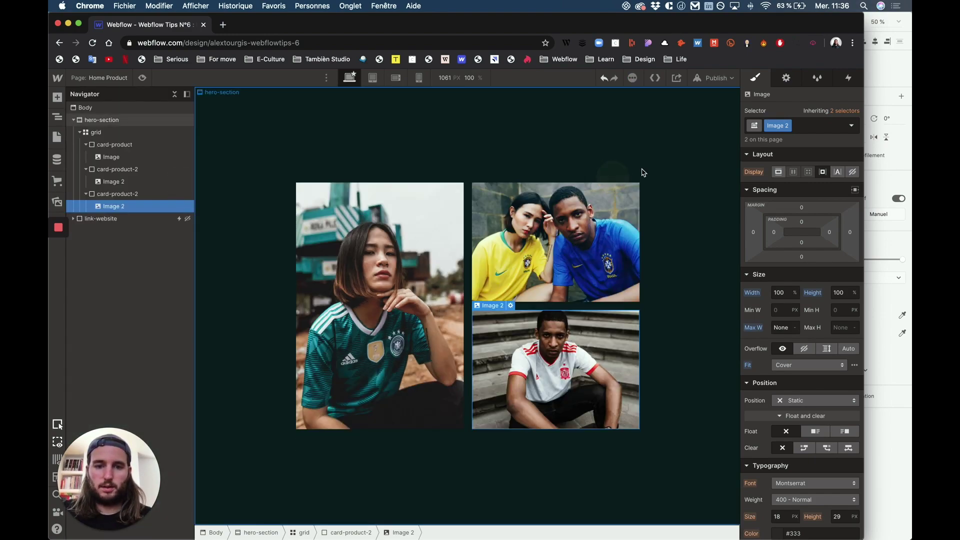
# - Preview the hero section with its three image cards and return to editing
pyautogui.click(593, 128)
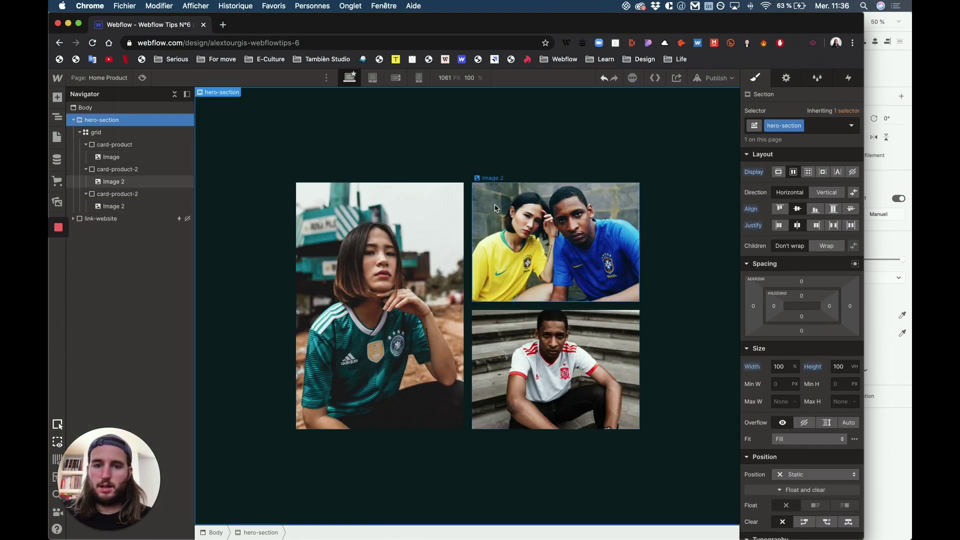
pyautogui.click(142, 77)
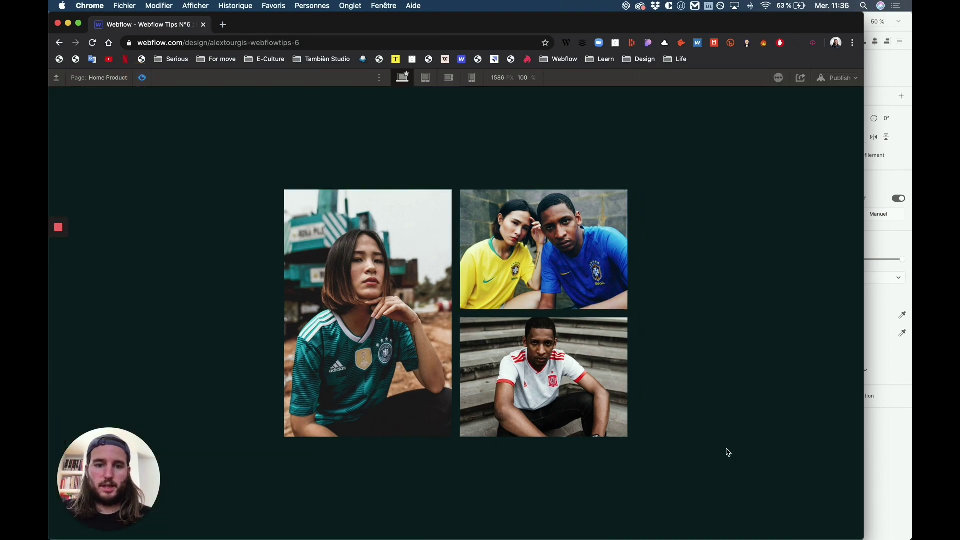
pyautogui.press('super+shift+p')
# - Add a Div Block above the grid in hero-section, give it the new class wrapper-text and set its position to Absolute
pyautogui.click(73, 120)
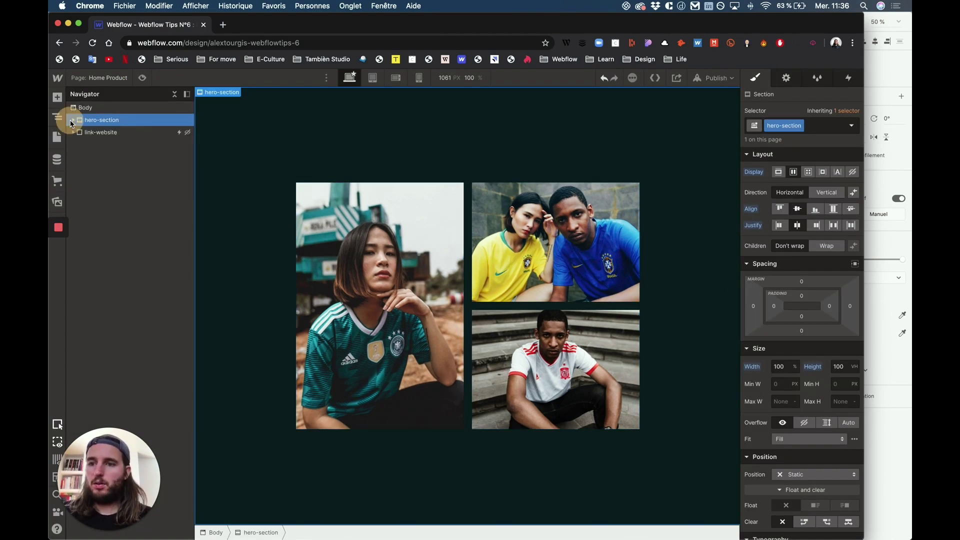
pyautogui.click(57, 98)
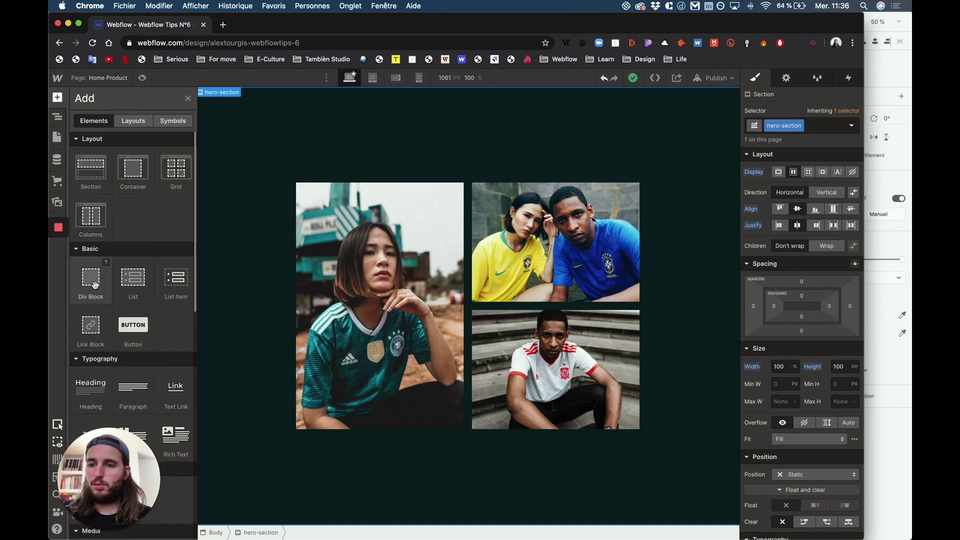
pyautogui.moveTo(94, 285); pyautogui.dragTo(104, 129)
pyautogui.click(801, 125)
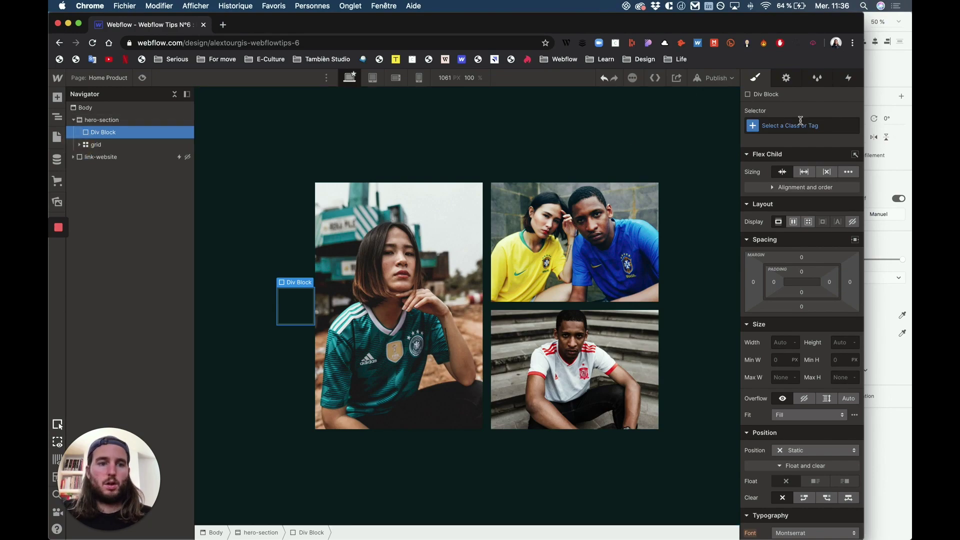
pyautogui.write('wrapper-')
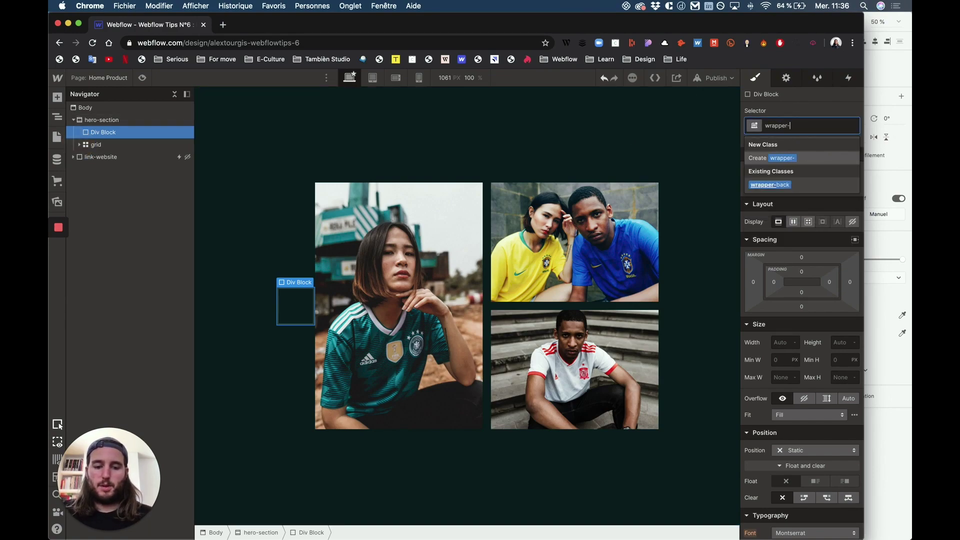
pyautogui.write('text')
pyautogui.press('Return')
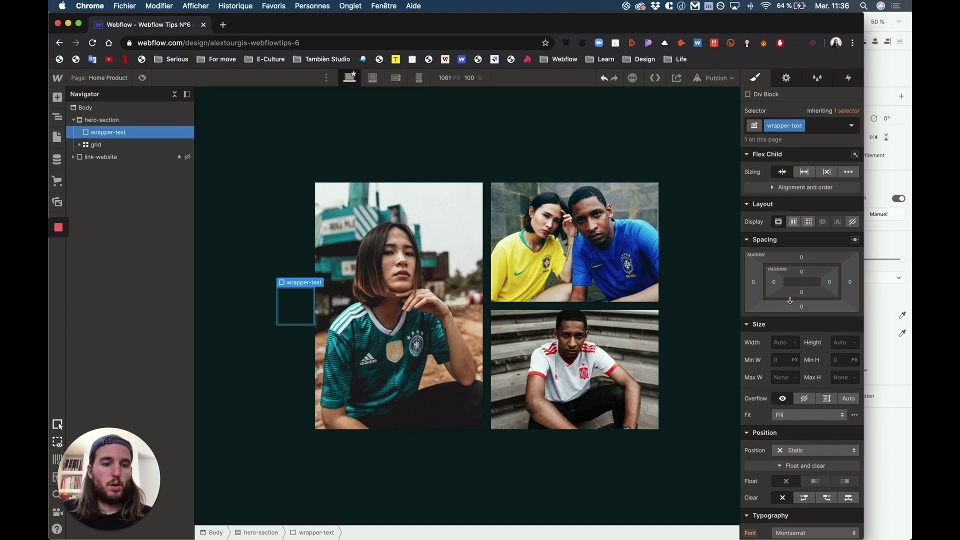
pyautogui.click(815, 450)
pyautogui.click(814, 472)
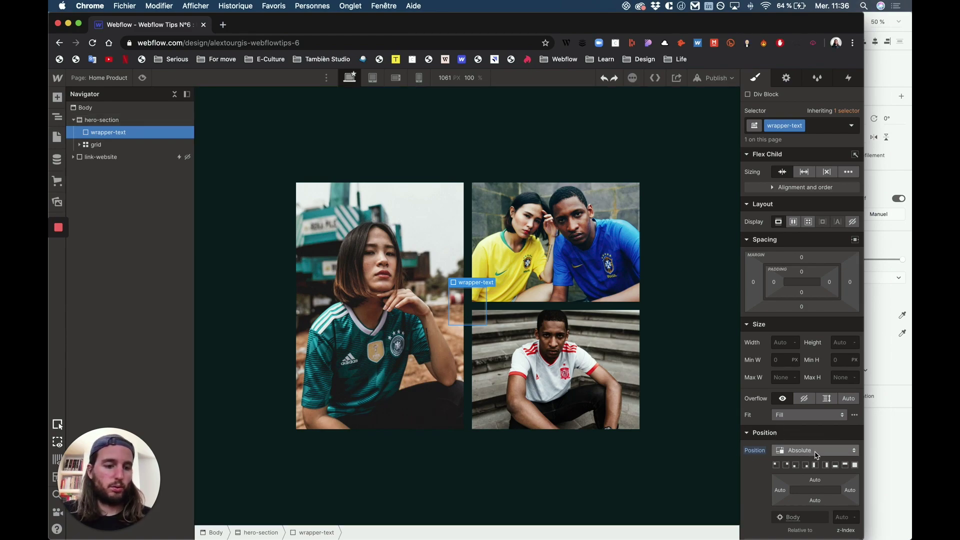
# - Add an H1 heading inside wrapper-text and change its text to "The collection"
pyautogui.click(57, 97)
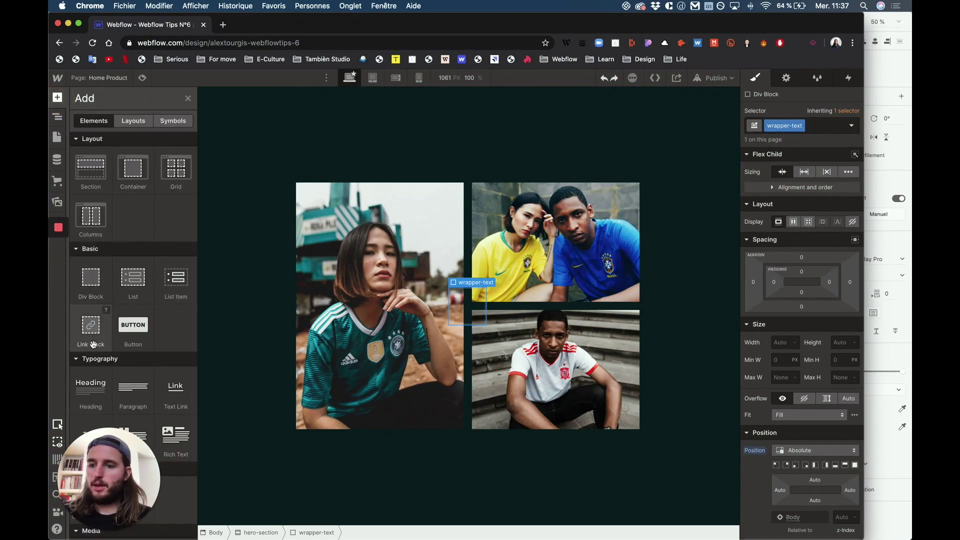
pyautogui.scroll(-1, 96, 360)
pyautogui.moveTo(90, 364); pyautogui.dragTo(471, 310)
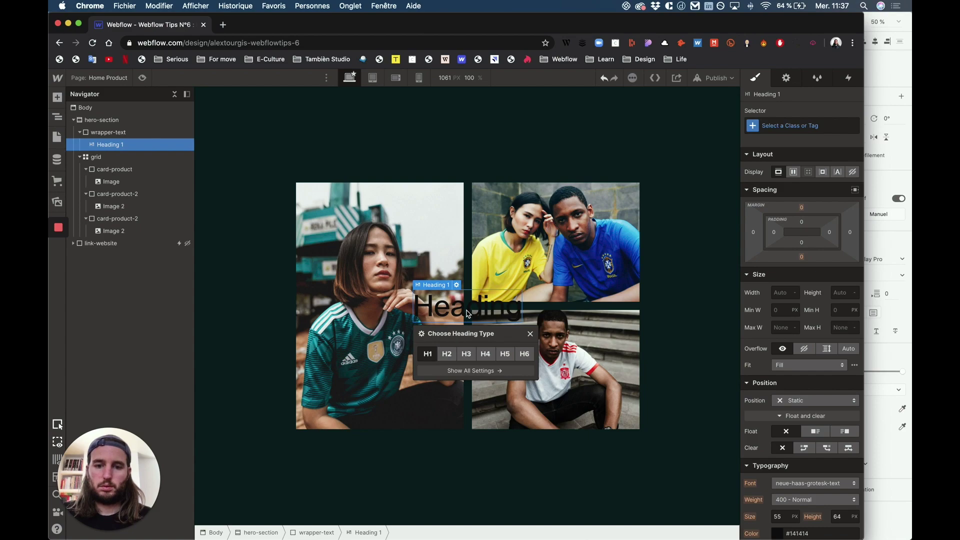
pyautogui.doubleClick(468, 313)
pyautogui.write('The collection')
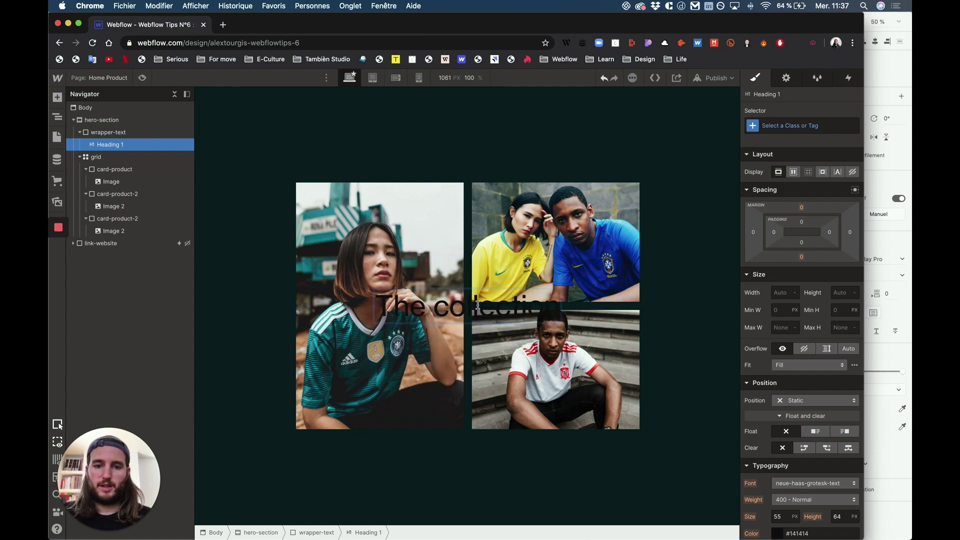
# - Create the new class title on the "The collection" heading
pyautogui.click(792, 129)
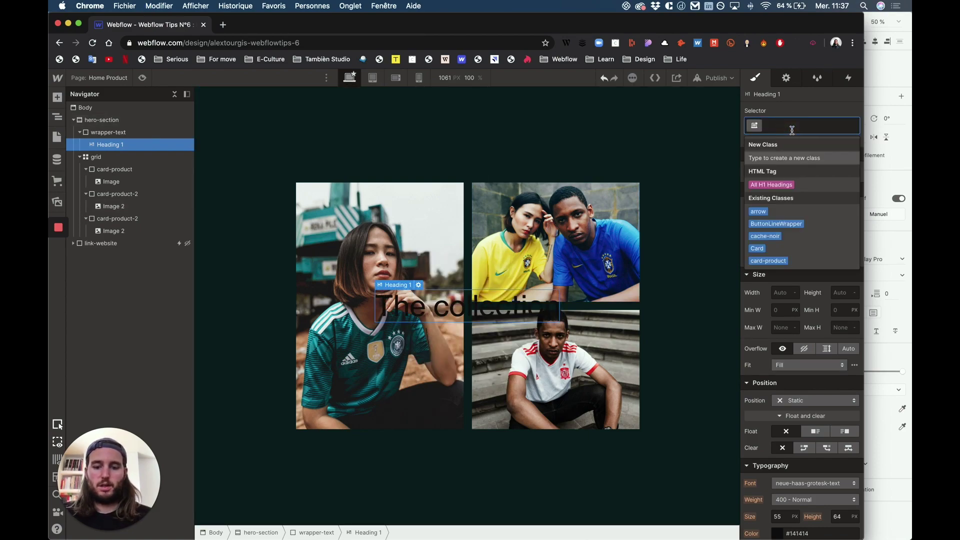
pyautogui.write('title-')
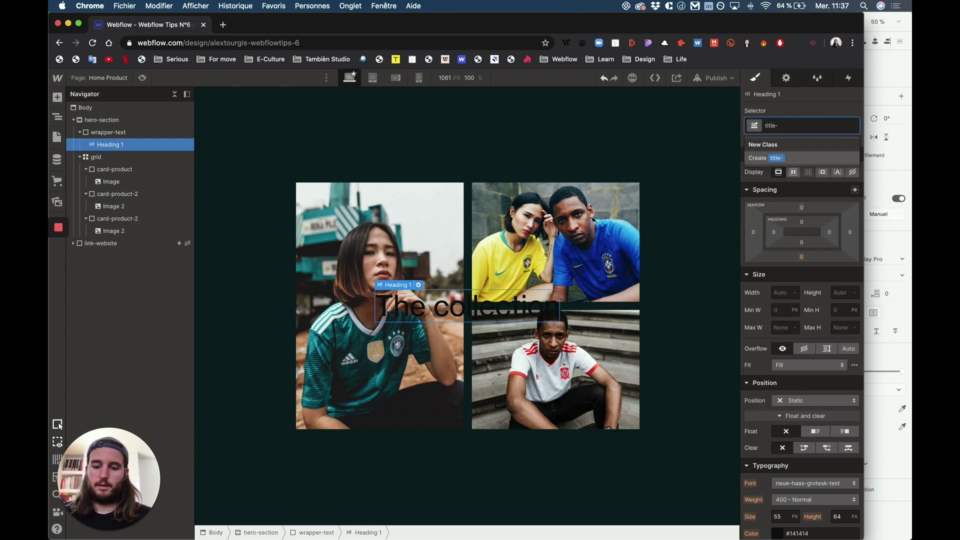
pyautogui.press('BackSpace')
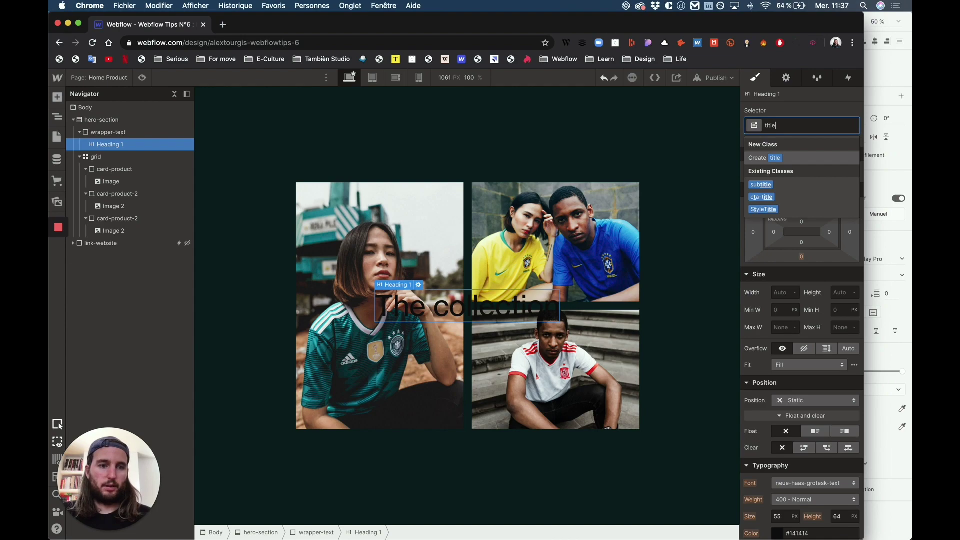
pyautogui.press('Return')
pyautogui.scroll(-10, 778, 362)
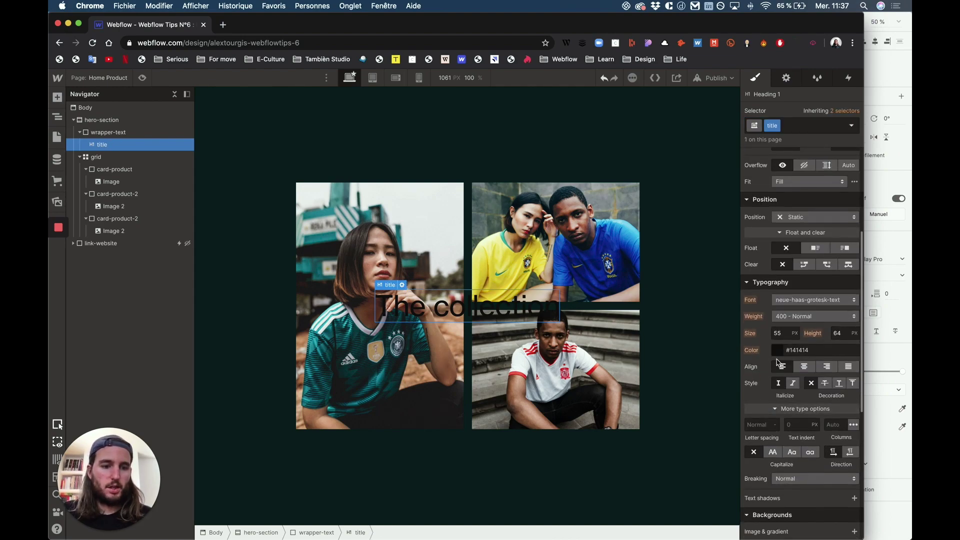
# - Set the text color of the "The collection" title to the White swatch
pyautogui.click(777, 350)
pyautogui.click(765, 508)
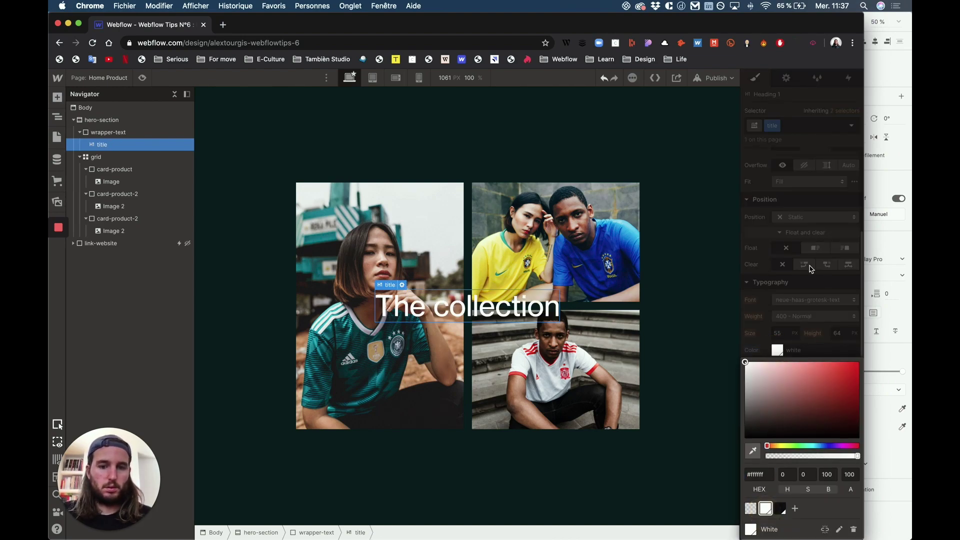
pyautogui.click(658, 289)
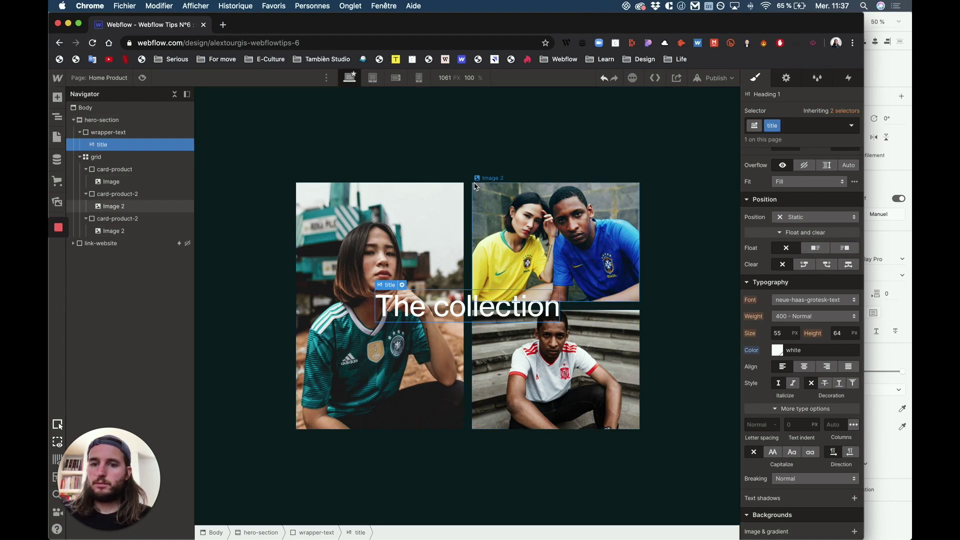
# - Give the absolutely positioned wrapper-text block a z-index of 10
pyautogui.moveTo(93, 157); pyautogui.dragTo(100, 152)
pyautogui.click(99, 153)
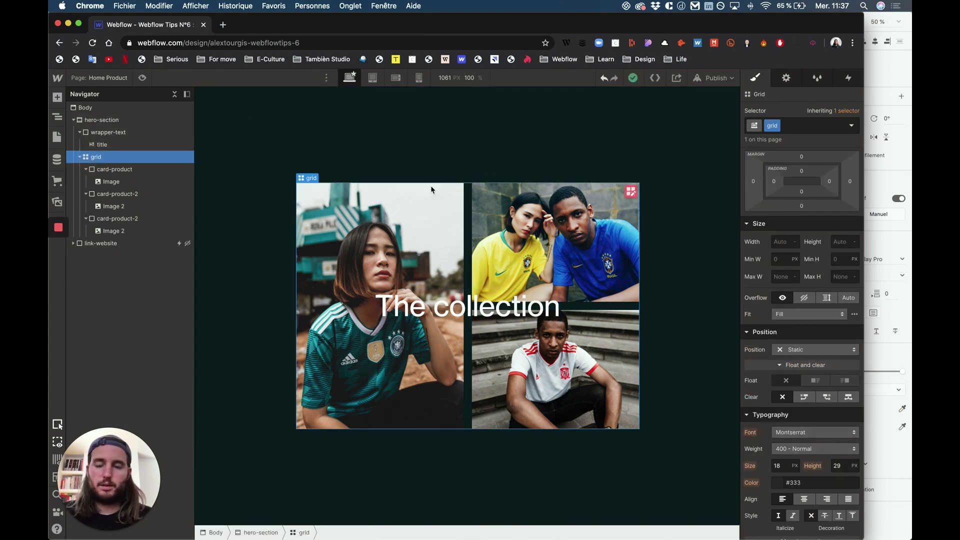
pyautogui.click(107, 132)
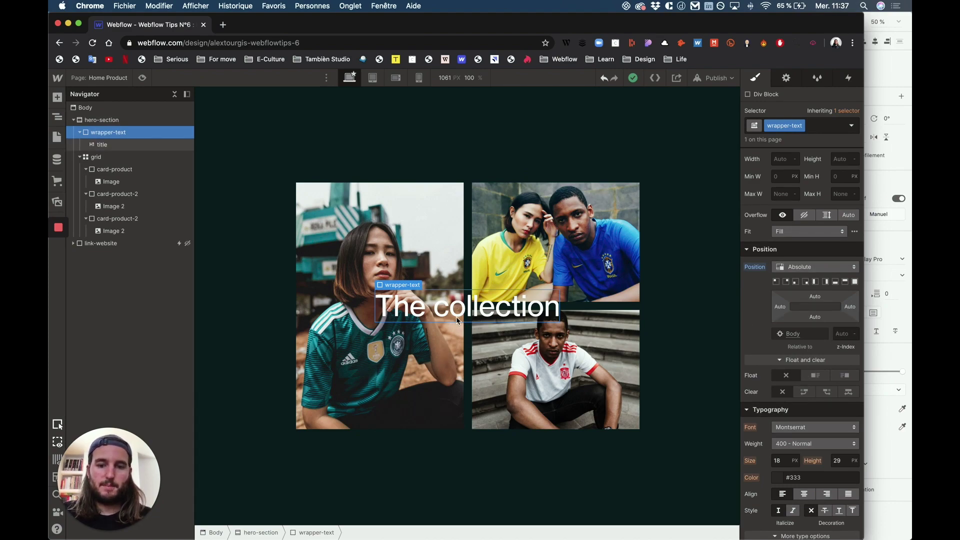
pyautogui.click(843, 333)
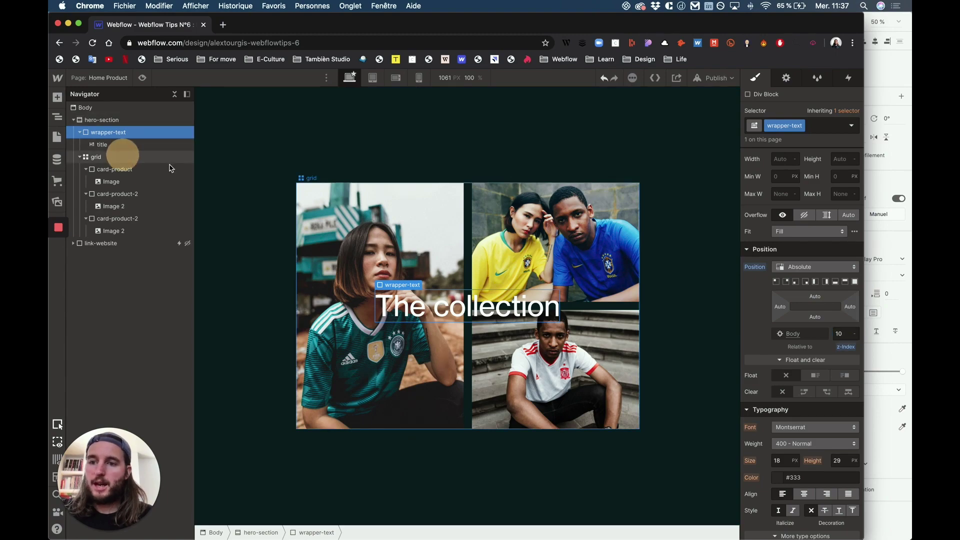
# - Set the grid's position to Relative and its z-index to 15
pyautogui.click(120, 156)
pyautogui.click(806, 351)
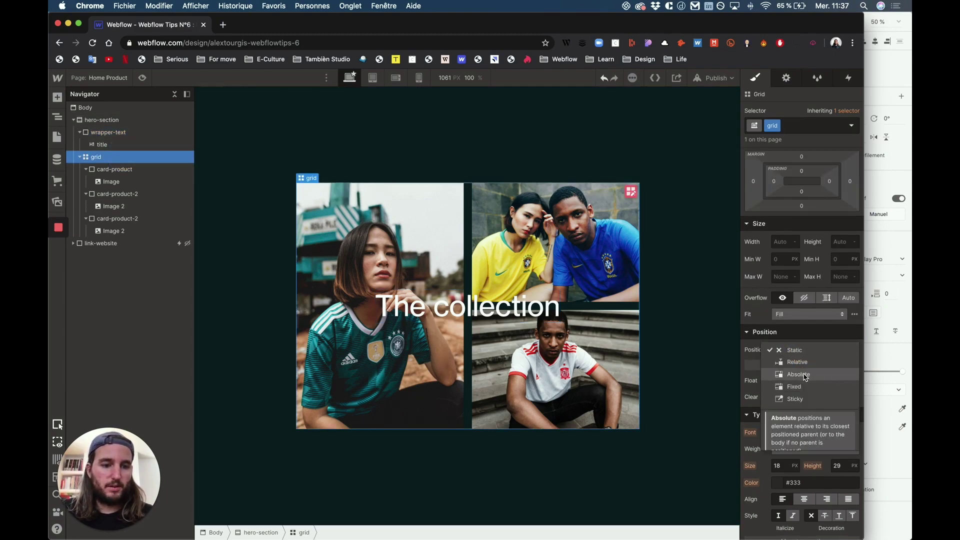
pyautogui.click(806, 365)
pyautogui.click(844, 402)
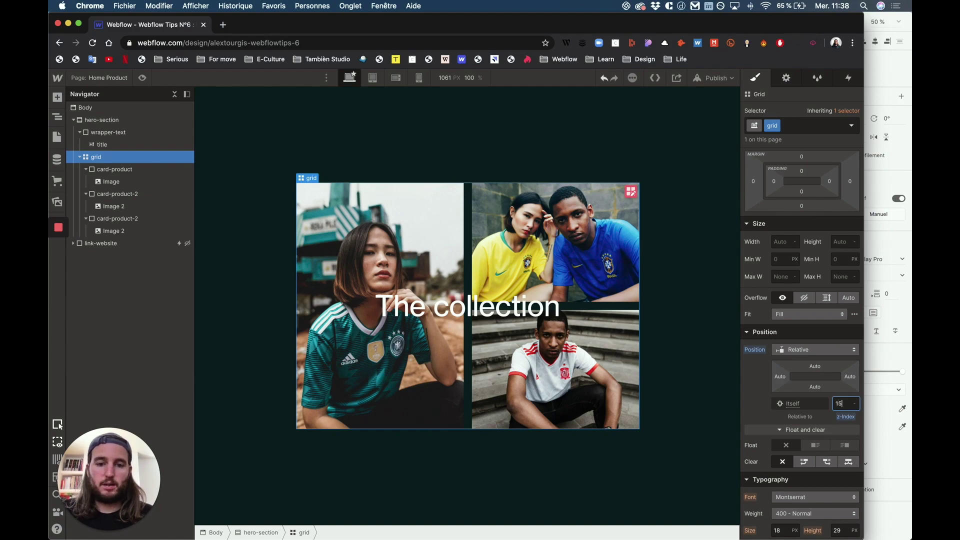
pyautogui.press('Return')
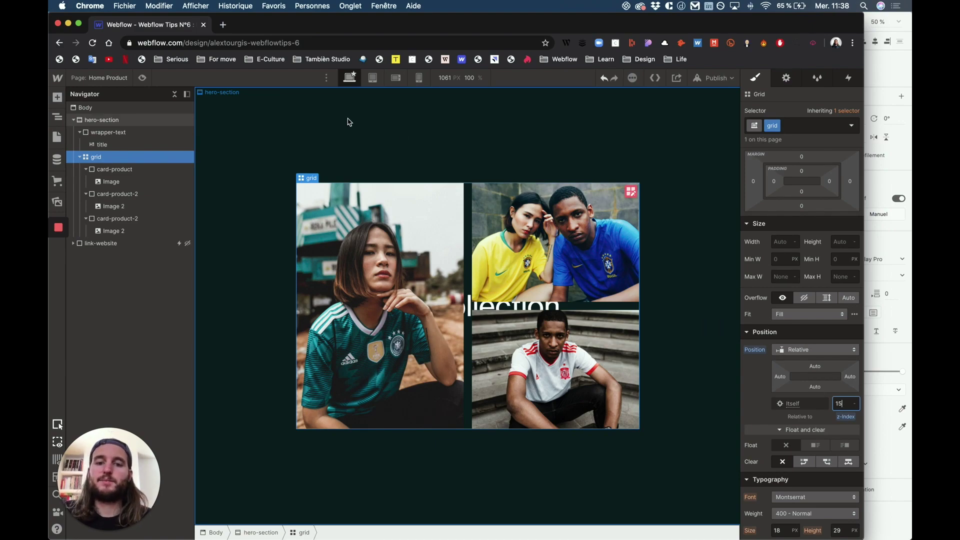
# - Duplicate the class on the third card in the grid and rename the copy card-product-3
pyautogui.click(128, 219)
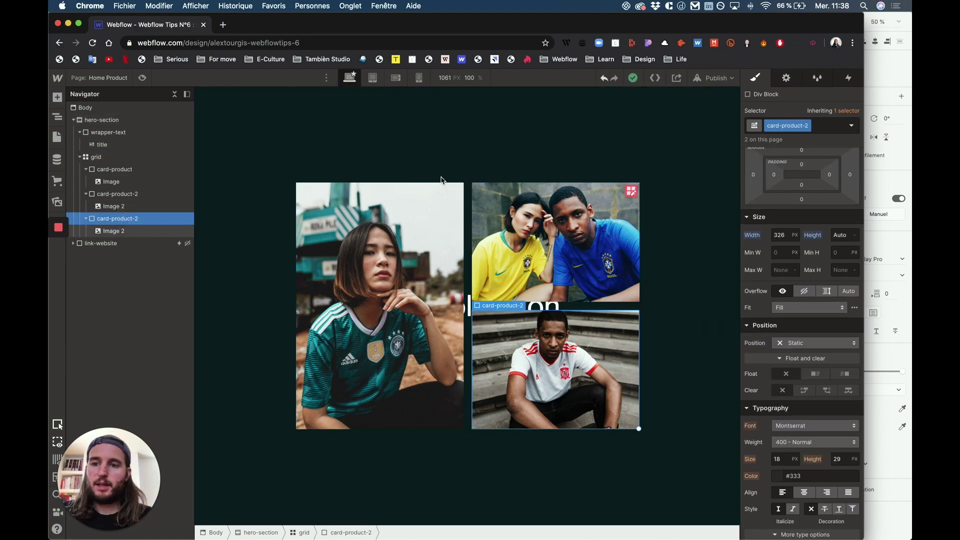
pyautogui.click(807, 126)
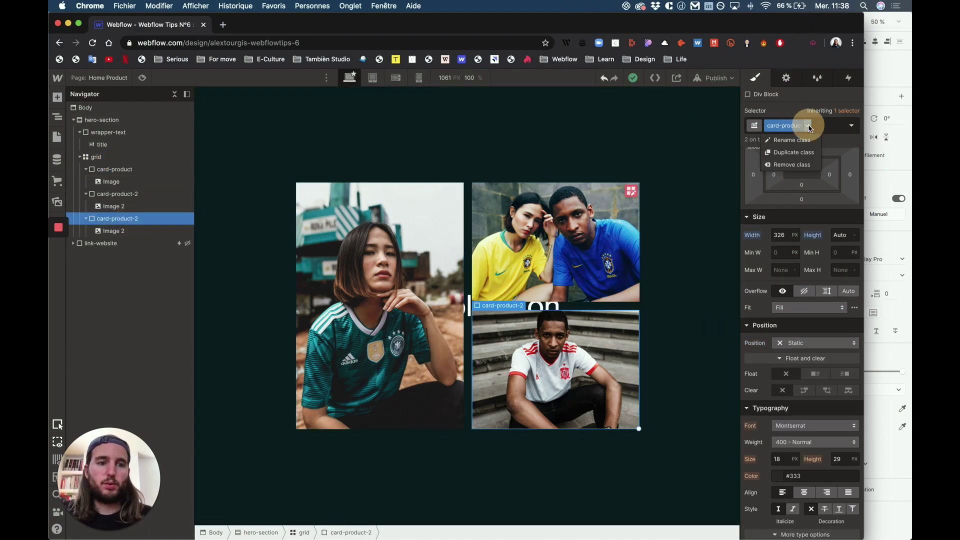
pyautogui.click(799, 153)
pyautogui.press('BackSpace')
pyautogui.press('BackSpace')
pyautogui.press('BackSpace')
pyautogui.press('BackSpace')
pyautogui.press('BackSpace')
pyautogui.press('BackSpace')
pyautogui.press('BackSpace')
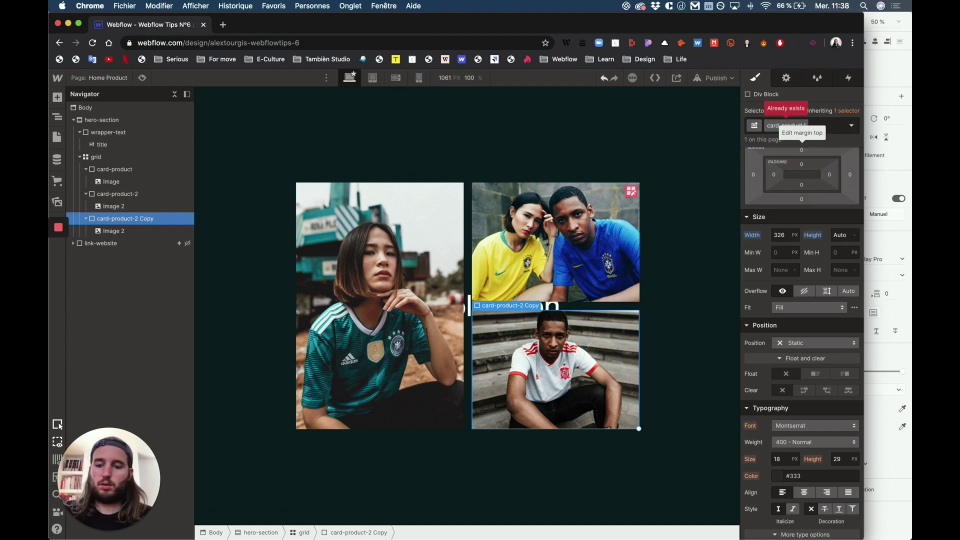
pyautogui.write('-3')
pyautogui.press('Return')
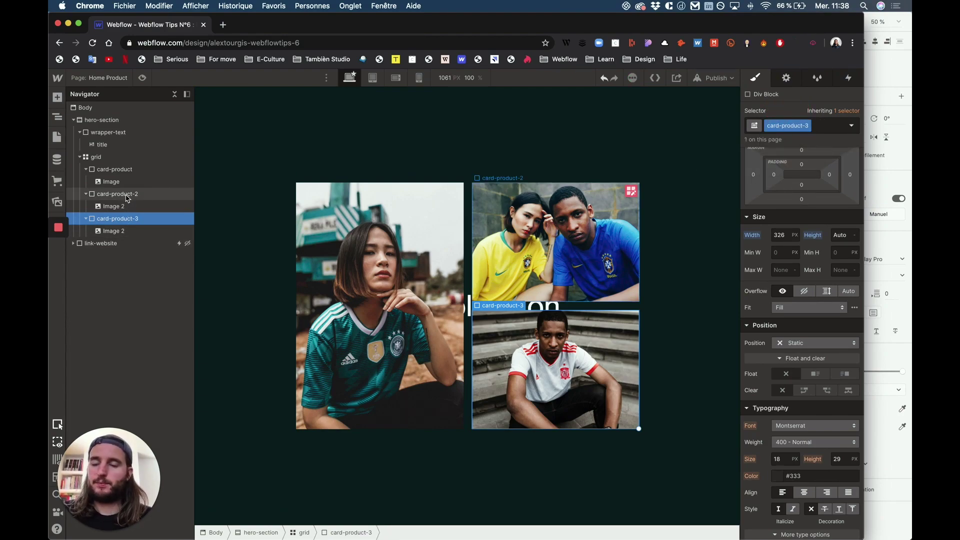
# - Set card-product's position to Relative and offset the card upward and to the left
pyautogui.click(126, 169)
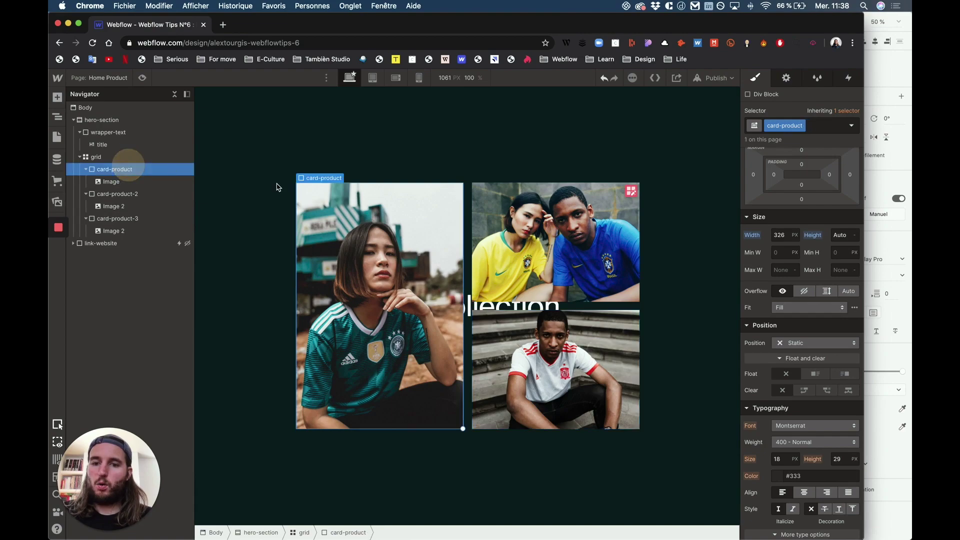
pyautogui.click(831, 345)
pyautogui.click(806, 356)
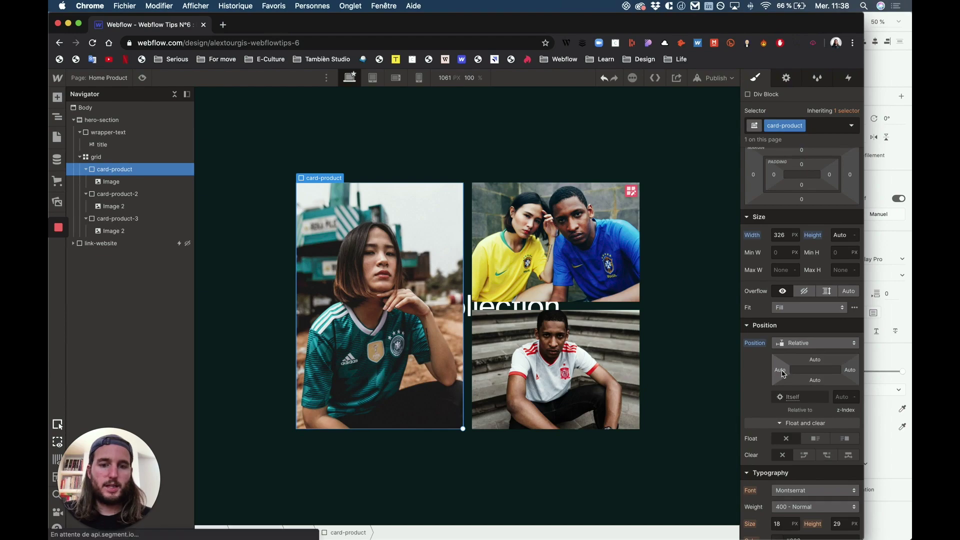
pyautogui.moveTo(820, 363); pyautogui.dragTo(700, 360)
# - Switch to the Adobe XD mockup to check the placement of the images around the title, and return to Webflow
pyautogui.hotkey('ctrl', 'Up')
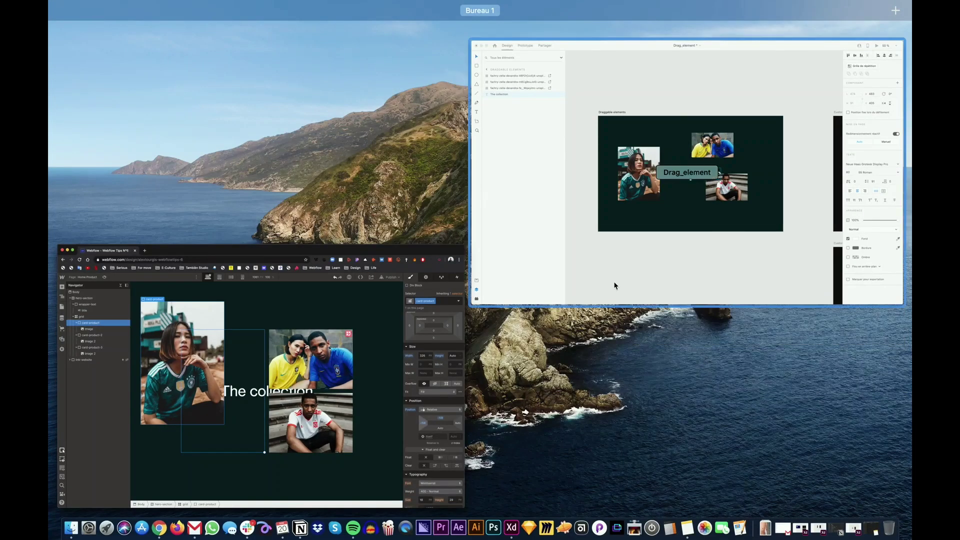
pyautogui.click(618, 249)
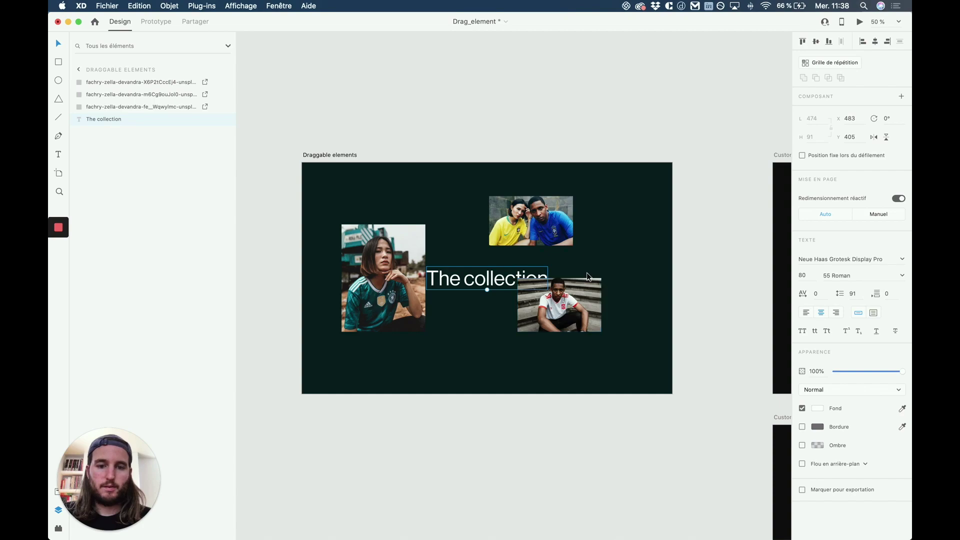
pyautogui.hotkey('ctrl', 'Up')
pyautogui.click(391, 240)
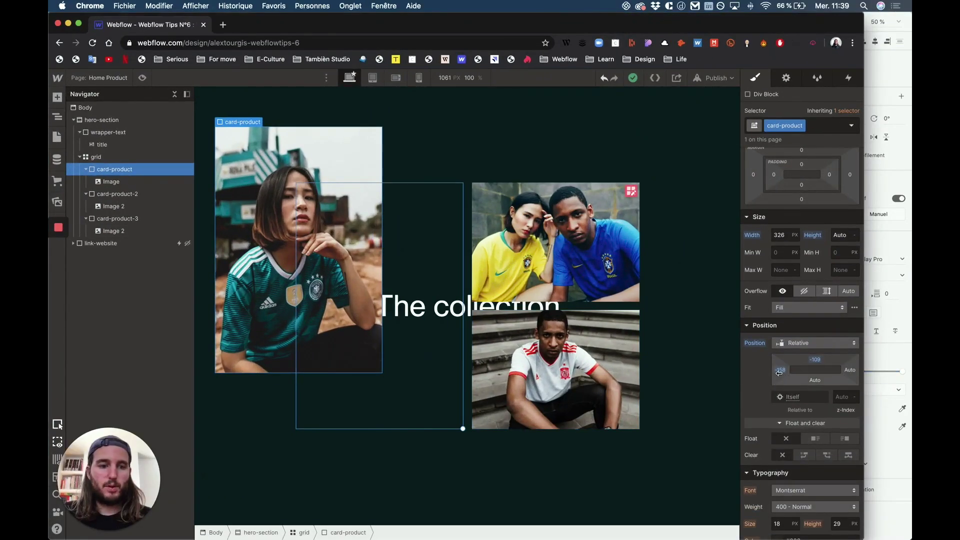
# - Set card-product's top offset to 0 and its left offset to about -179 px
pyautogui.click(815, 361)
pyautogui.write('0')
pyautogui.press('Return')
pyautogui.moveTo(781, 369)
pyautogui.mouseDown()
pyautogui.moveTo(755, 365)
pyautogui.moveTo(774, 370)
pyautogui.mouseUp()
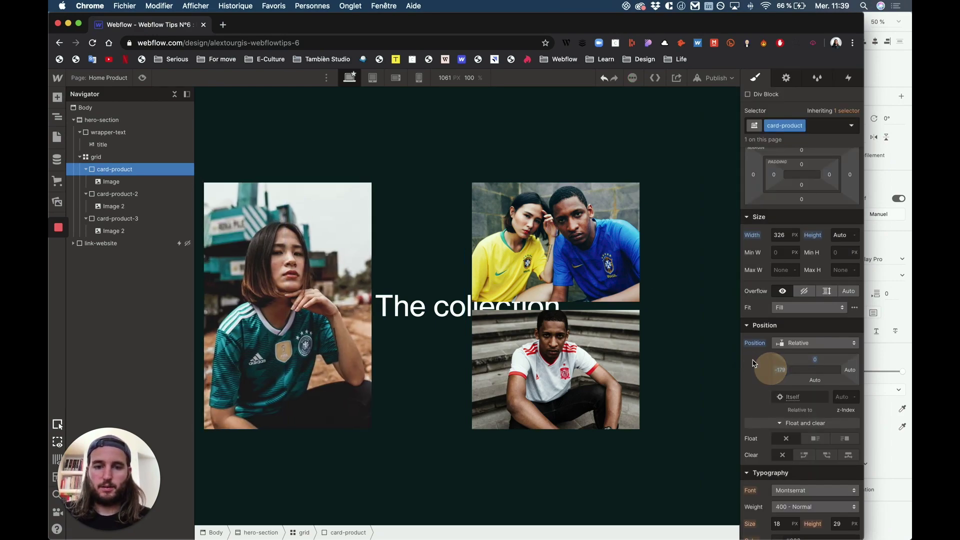
# - Set card-product-2's position to Relative and its top offset to about -130 px
pyautogui.click(631, 265)
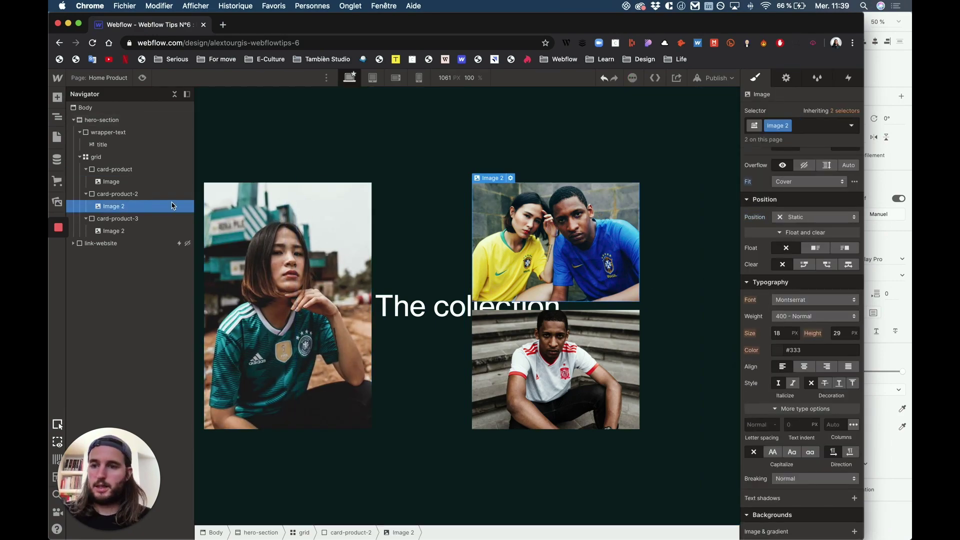
pyautogui.click(141, 195)
pyautogui.scroll(5, 795, 254)
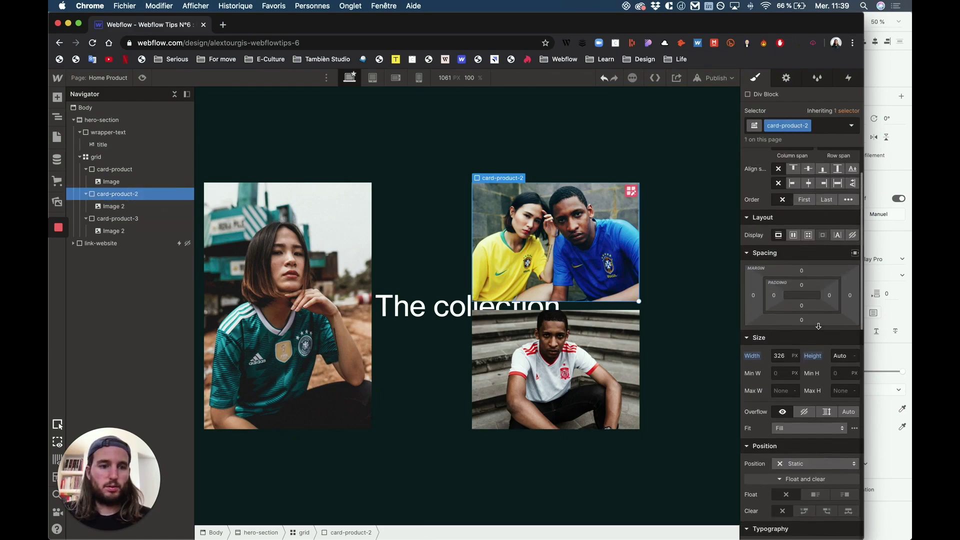
pyautogui.scroll(-3, 806, 433)
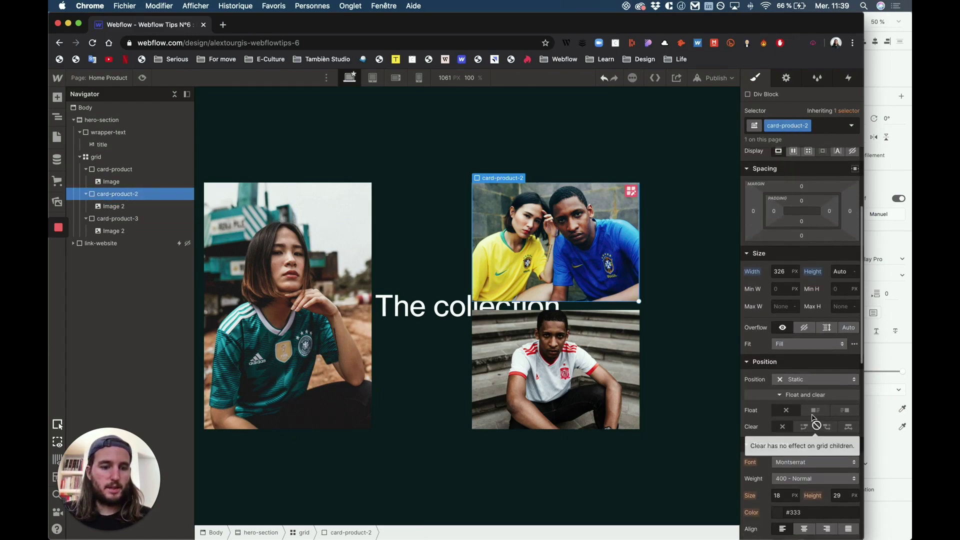
pyautogui.click(805, 380)
pyautogui.click(806, 392)
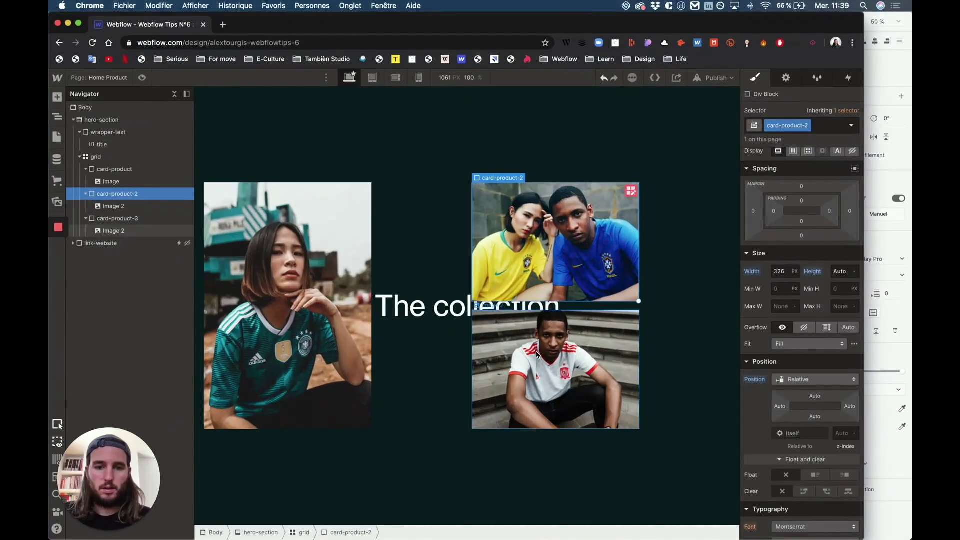
pyautogui.moveTo(814, 395); pyautogui.dragTo(816, 340)
pyautogui.moveTo(817, 314); pyautogui.dragTo(815, 337)
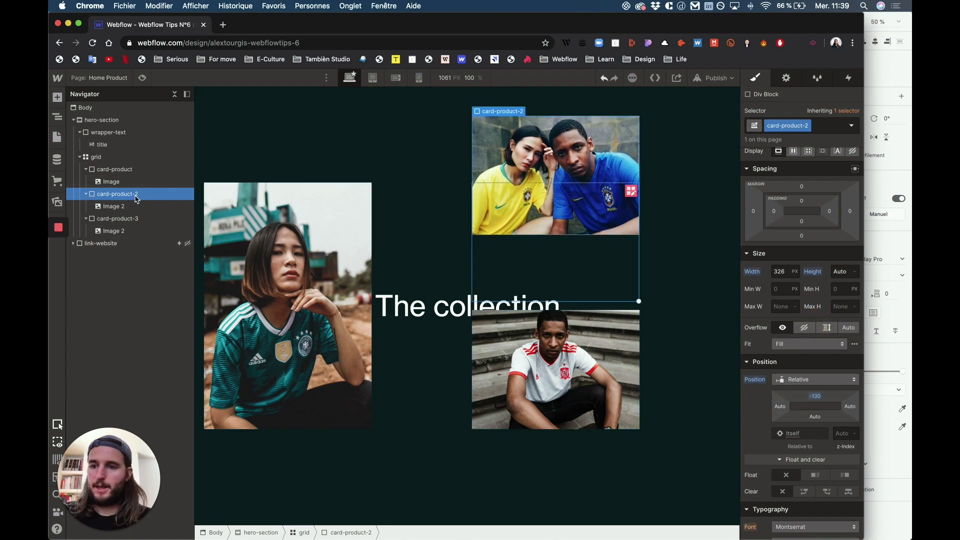
# - Set card-product-3's position to Relative and offset the card downward and to the right of its grid cell
pyautogui.click(126, 219)
pyautogui.click(819, 379)
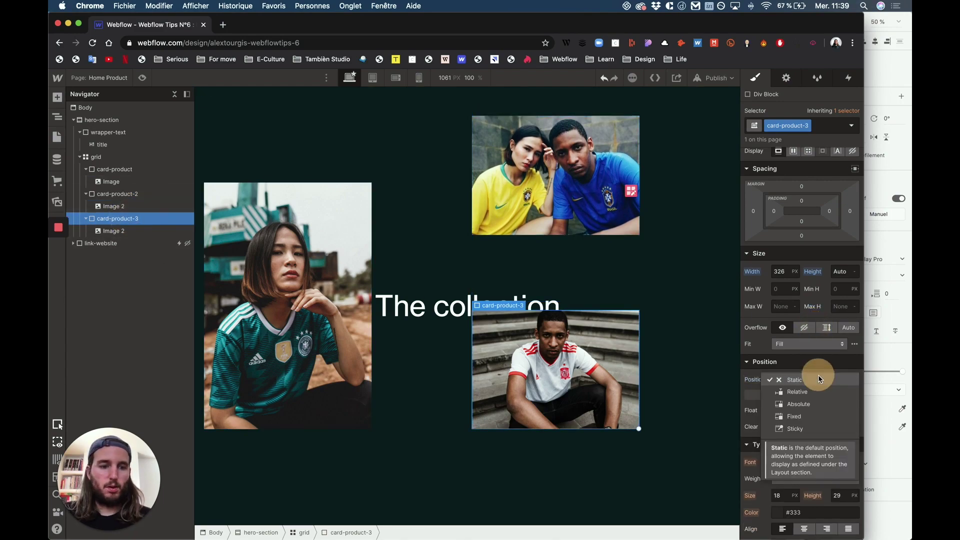
pyautogui.click(796, 392)
pyautogui.moveTo(816, 417); pyautogui.dragTo(815, 445)
pyautogui.moveTo(780, 406); pyautogui.dragTo(863, 392)
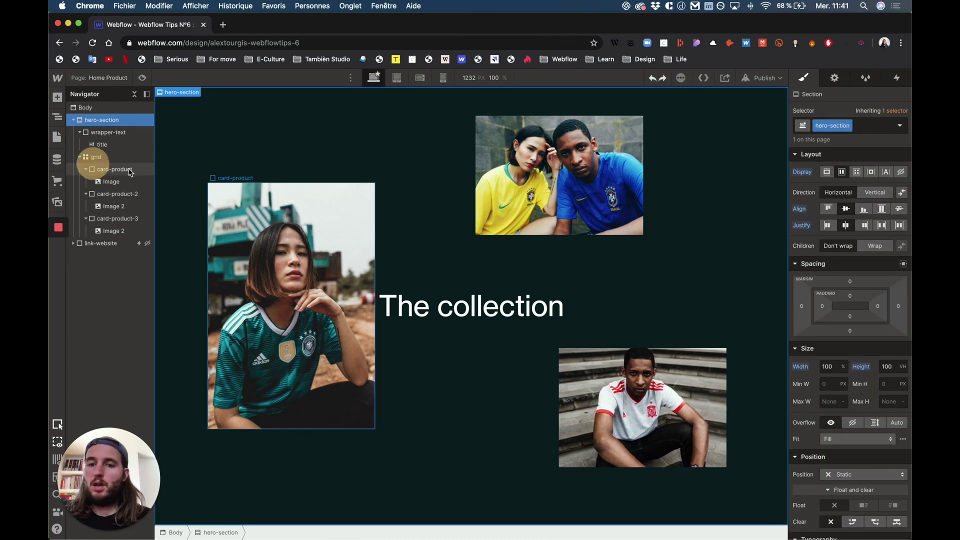
# - Review the three repositioned product cards and preview the hero section
pyautogui.click(92, 168)
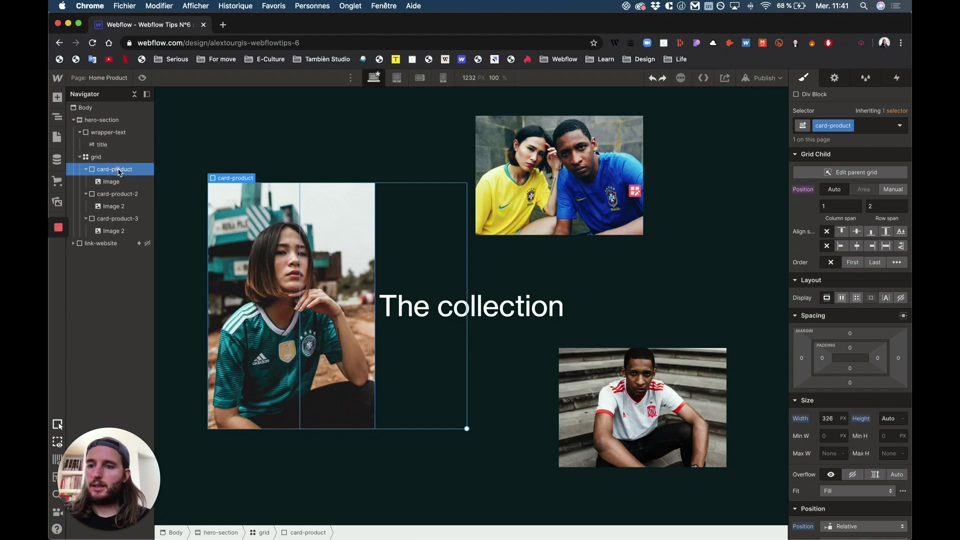
pyautogui.click(121, 194)
pyautogui.click(138, 219)
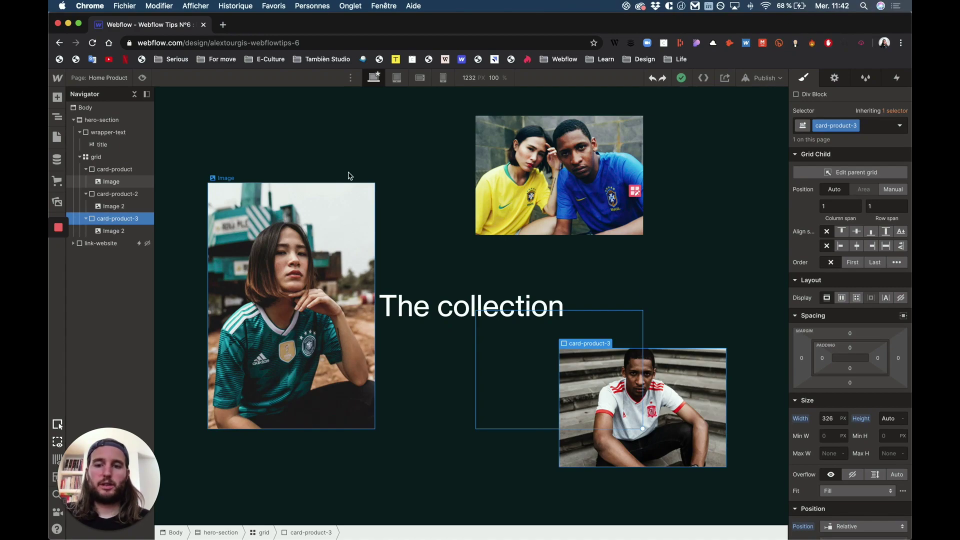
pyautogui.click(142, 77)
pyautogui.click(395, 187)
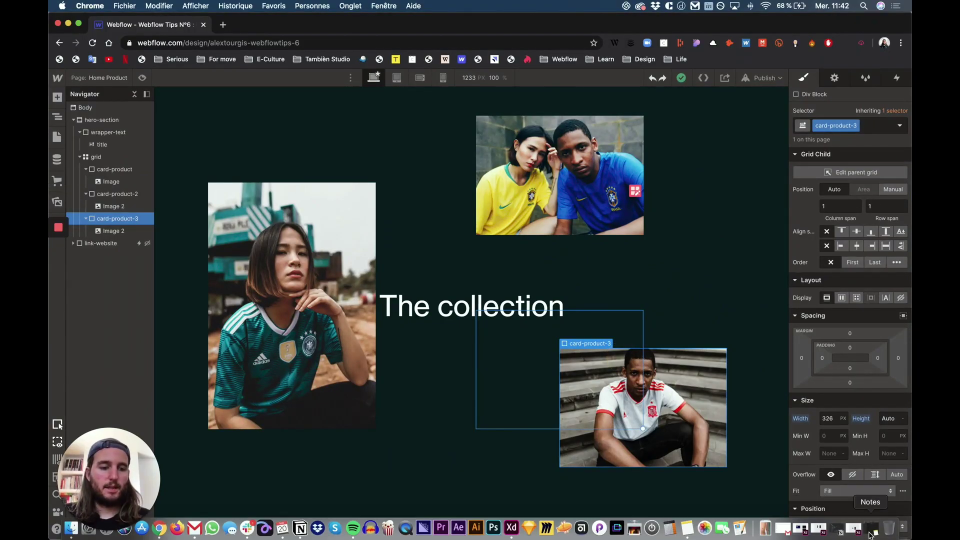
# - Switch to Notes and copy the whole jQuery UI draggable script
pyautogui.click(870, 534)
pyautogui.press('super+a')
pyautogui.press('super+c')
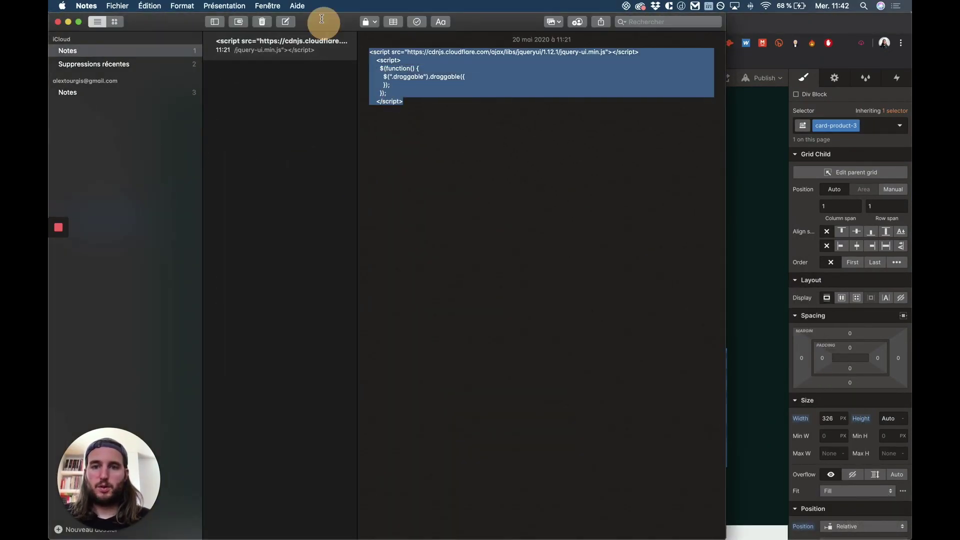
# - Return to Webflow and paste the script into the Home Product page's custom code before the closing body tag
pyautogui.click(771, 233)
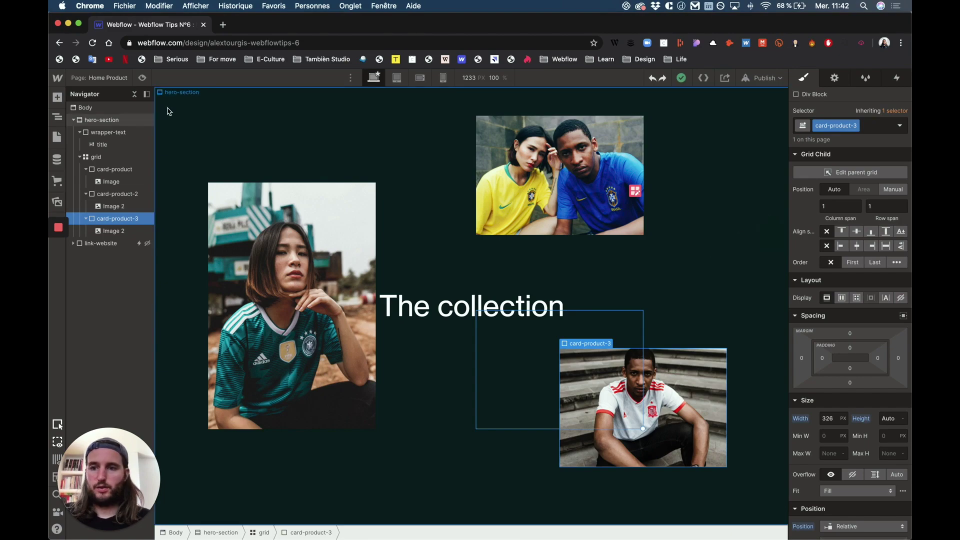
pyautogui.click(58, 139)
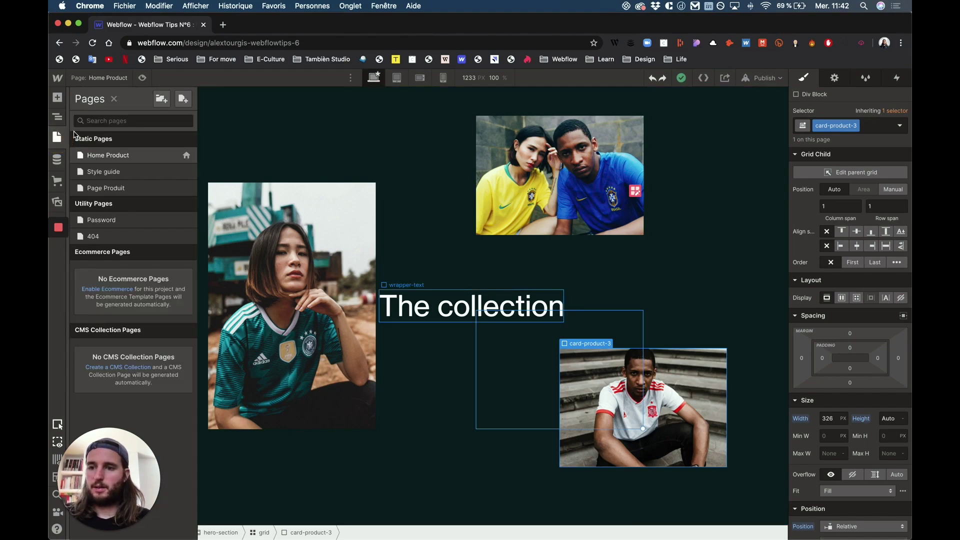
pyautogui.click(185, 156)
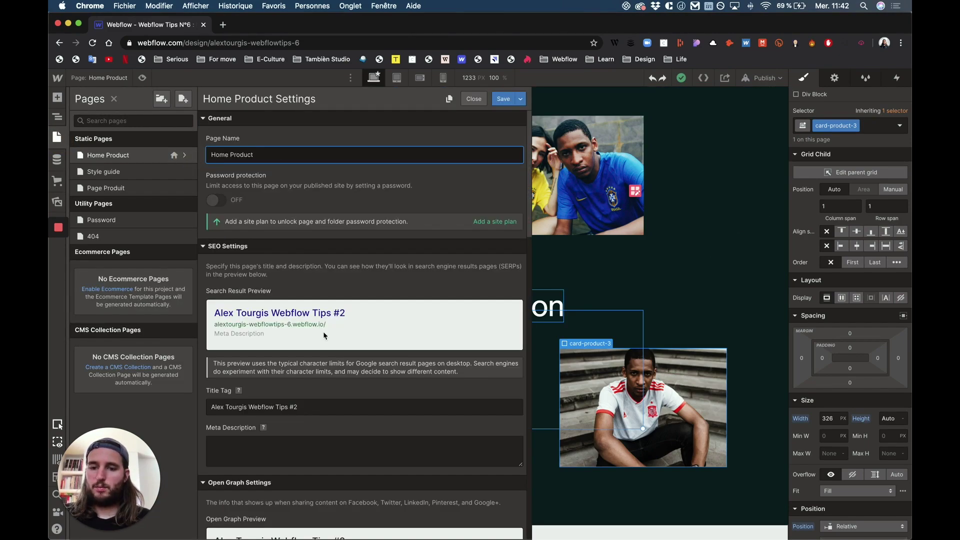
pyautogui.scroll(-15, 324, 335)
pyautogui.click(315, 298)
pyautogui.press('super+v')
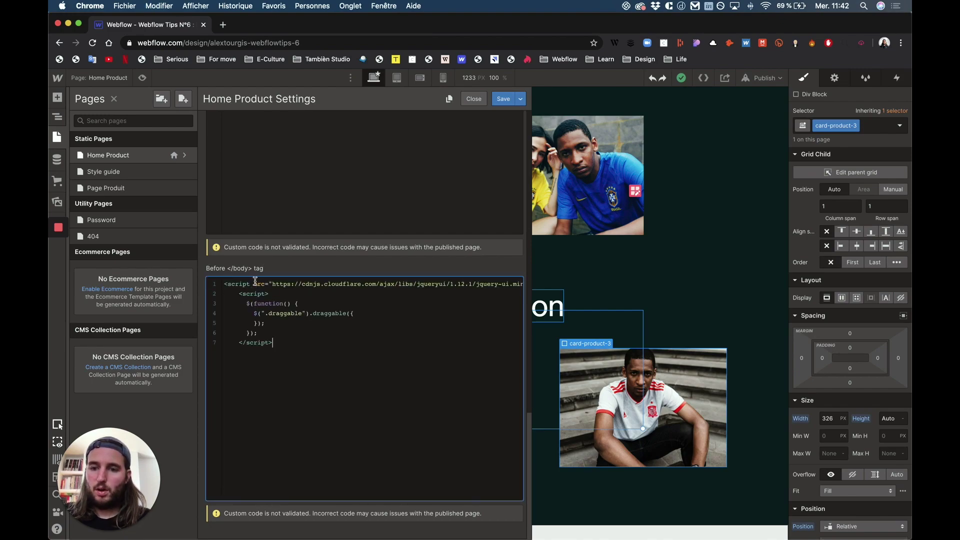
# - Examine the .draggable class selector and the draggable call in the pasted script
pyautogui.click(268, 313)
pyautogui.write('.')
pyautogui.click(286, 312)
pyautogui.moveTo(286, 313); pyautogui.dragTo(268, 313)
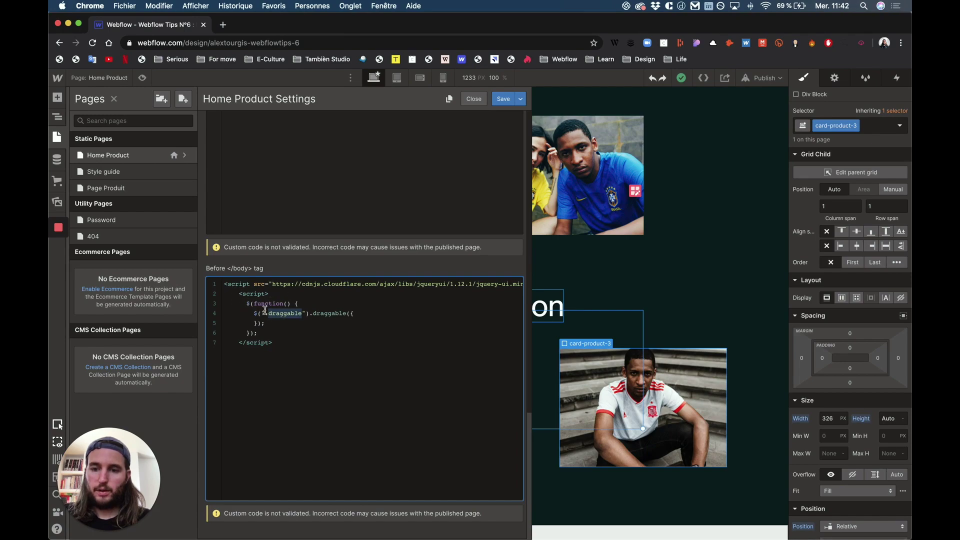
pyautogui.moveTo(267, 310); pyautogui.dragTo(302, 312)
pyautogui.click(347, 312)
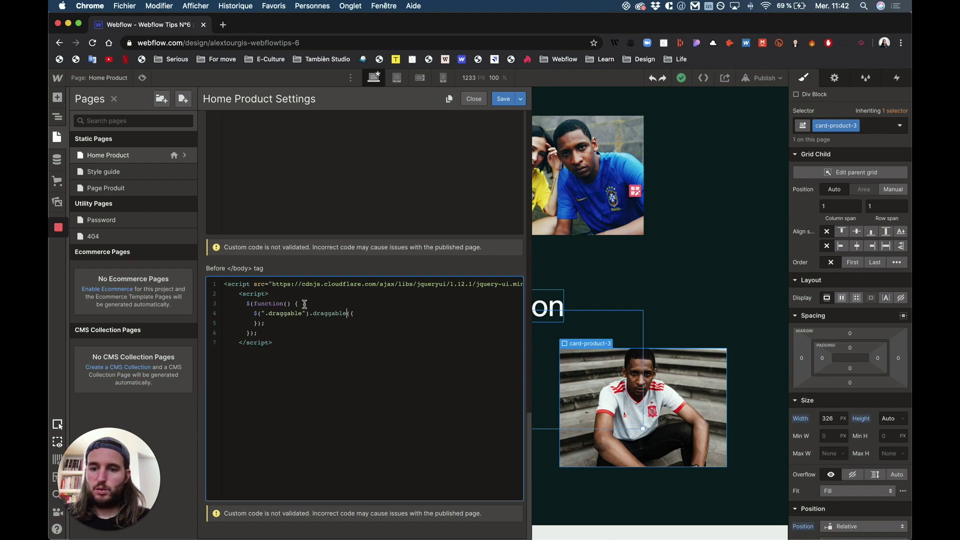
# - Replace the draggable class name in the script's selector with card-product and save the page settings
pyautogui.doubleClick(287, 314)
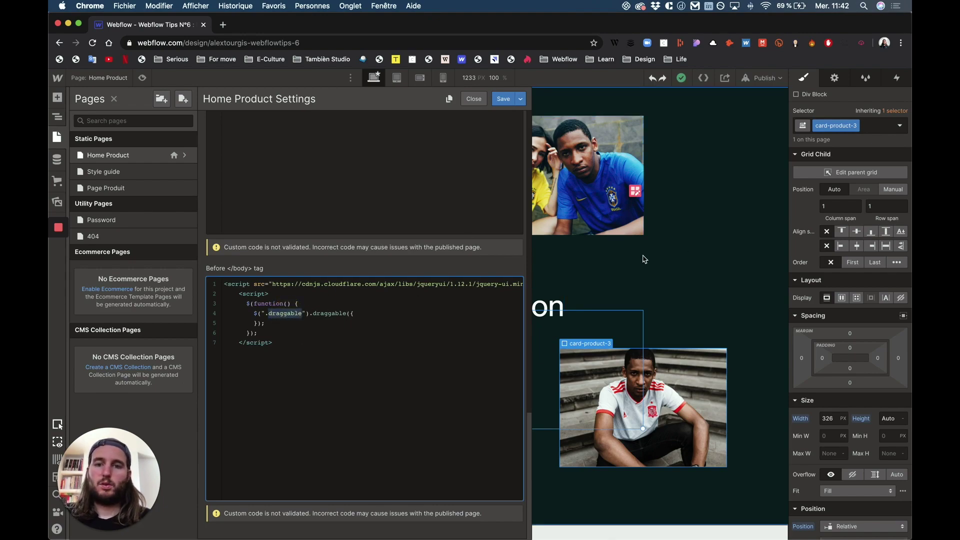
pyautogui.write('card-product')
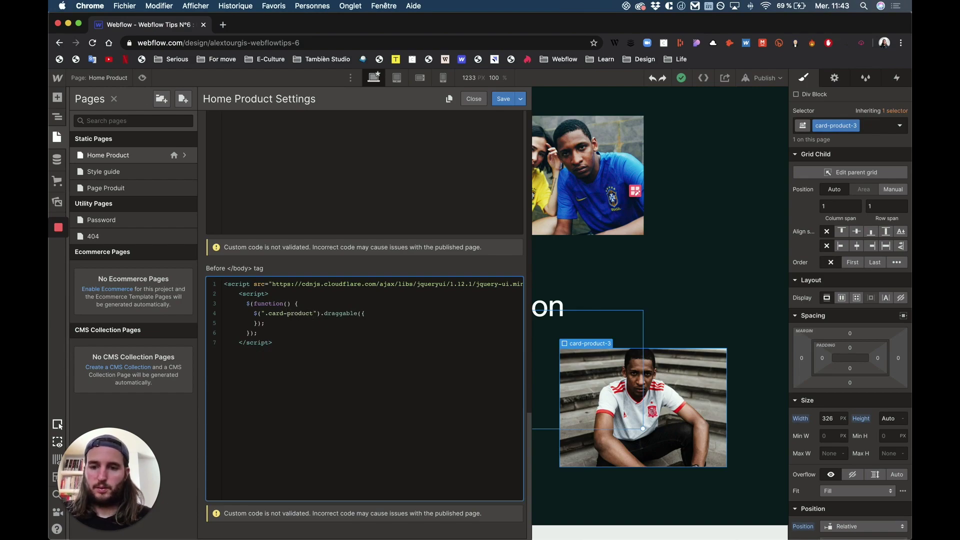
pyautogui.click(503, 98)
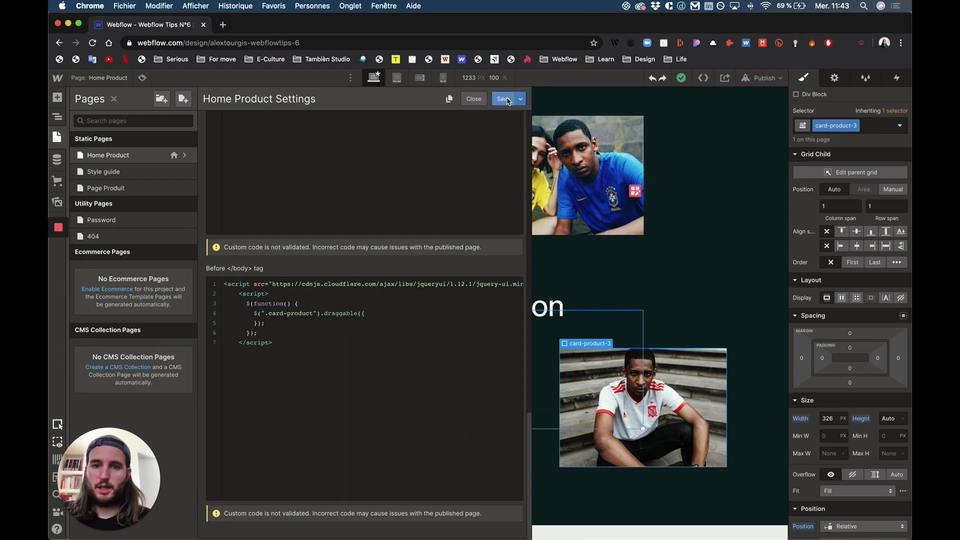
# - Publish the site to the selected webflow.io domain and open the live page
pyautogui.click(760, 78)
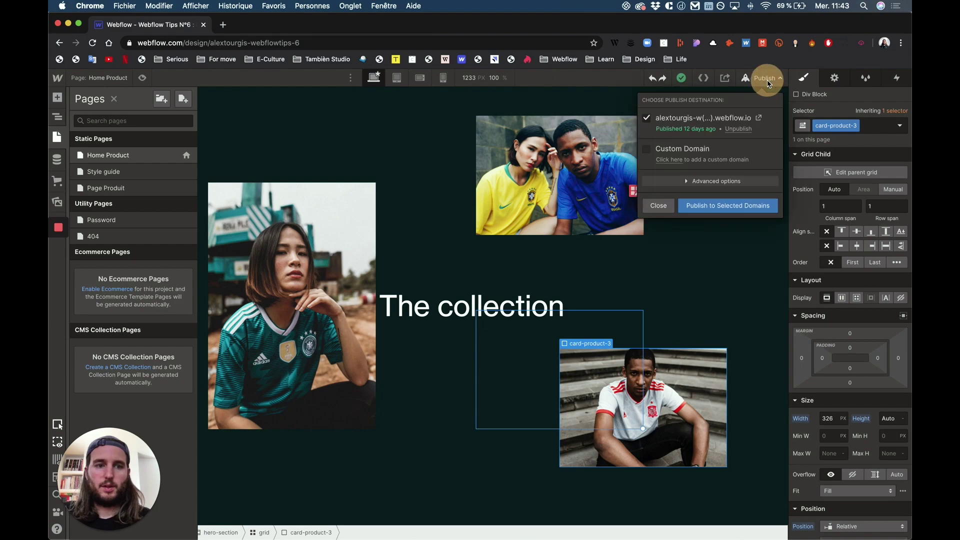
pyautogui.click(739, 205)
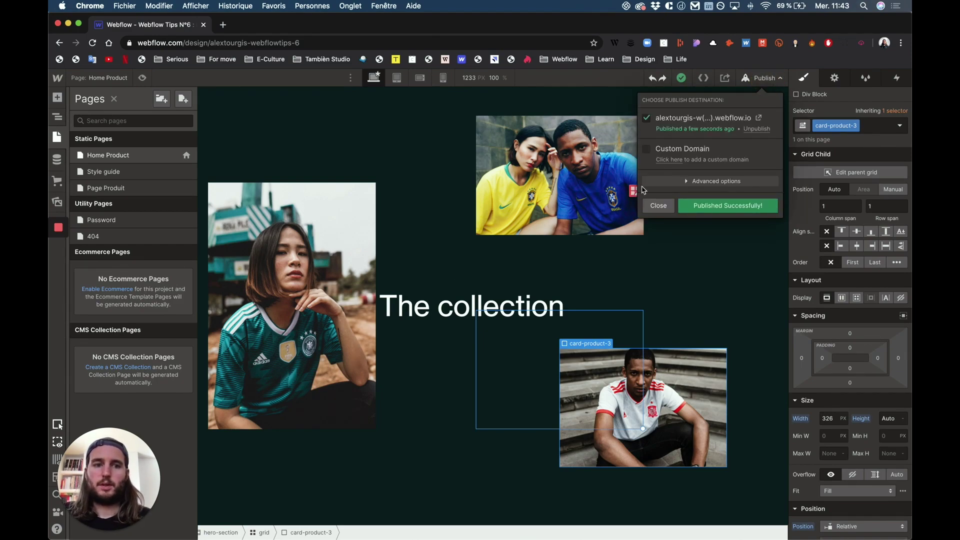
pyautogui.click(757, 120)
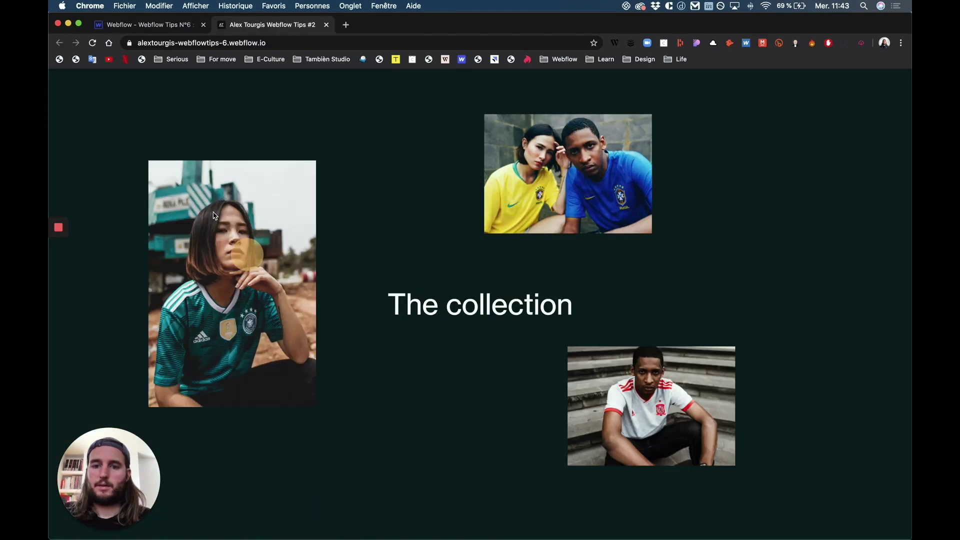
# - Test moving the green-jersey product card on the live page, then close the page and return to the Designer
pyautogui.click(272, 268)
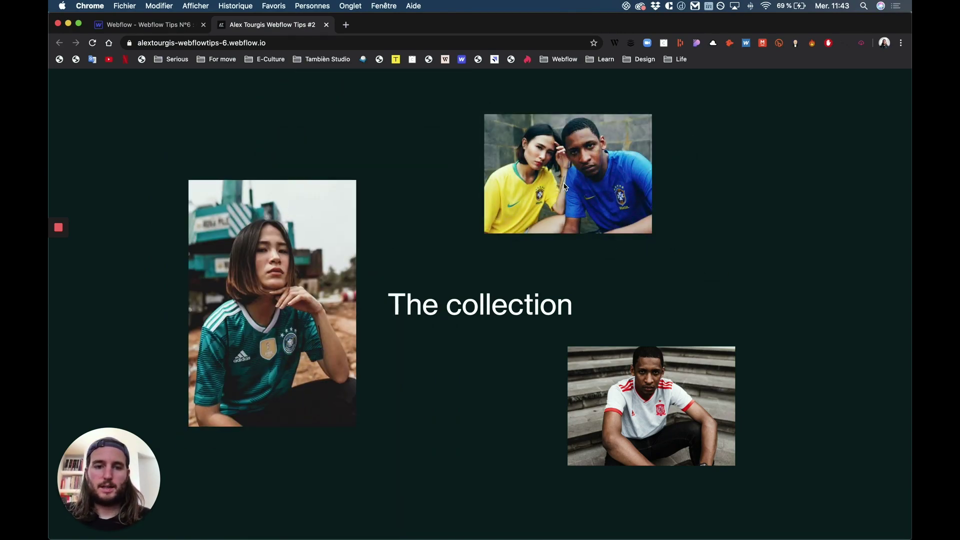
pyautogui.click(524, 259)
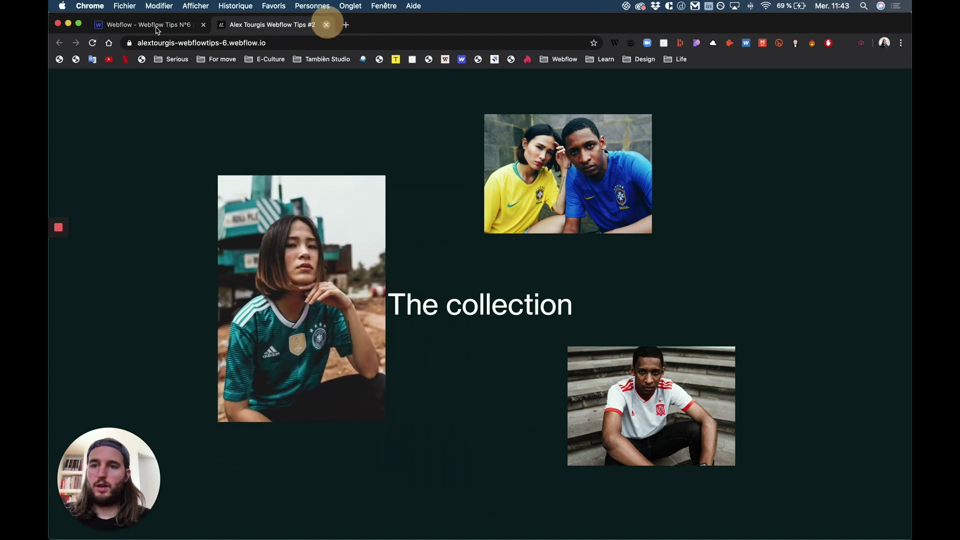
pyautogui.click(328, 25)
pyautogui.click(537, 201)
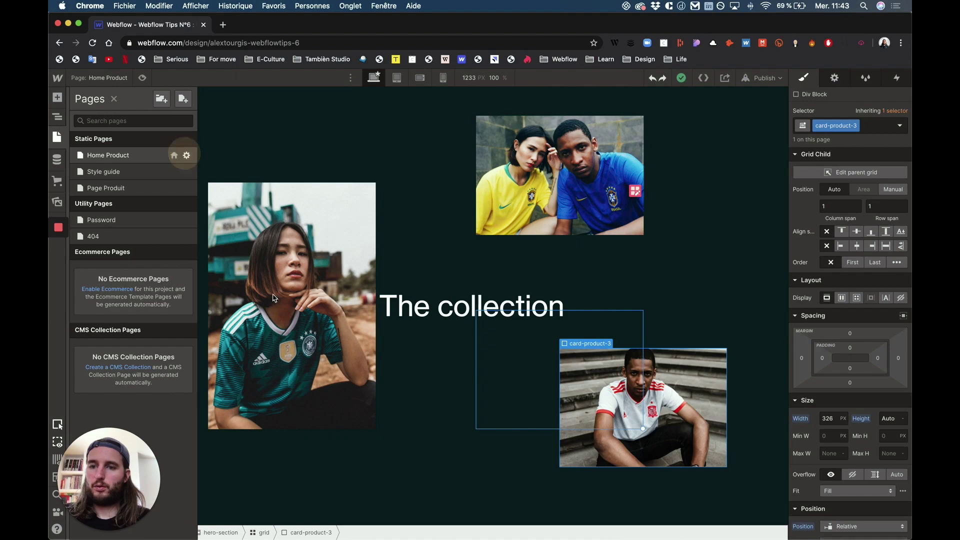
# - Extend the script's selector in the Home Product custom code to ".card-product, .card-product-2, .card-product-3" and save the page settings
pyautogui.click(186, 157)
pyautogui.scroll(-15, 284, 306)
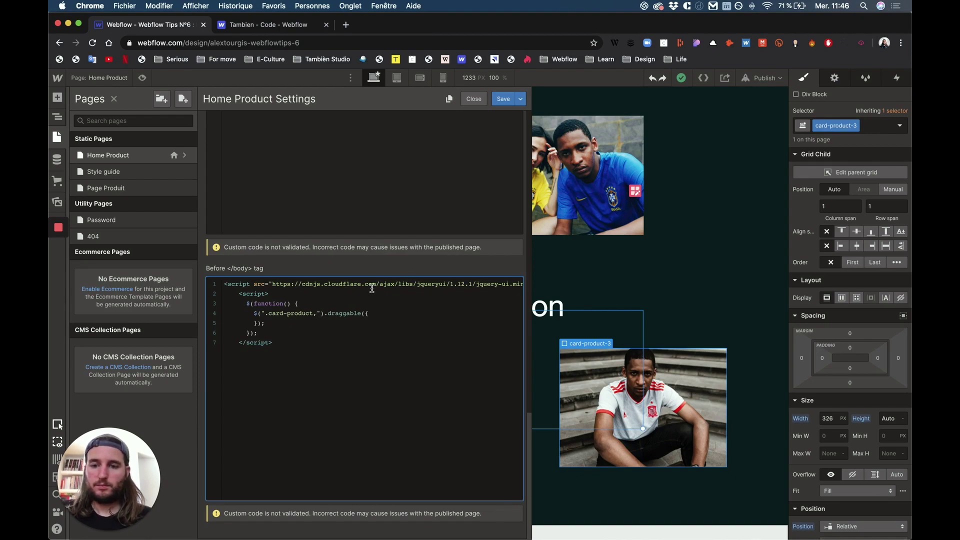
pyautogui.moveTo(313, 313); pyautogui.dragTo(265, 313)
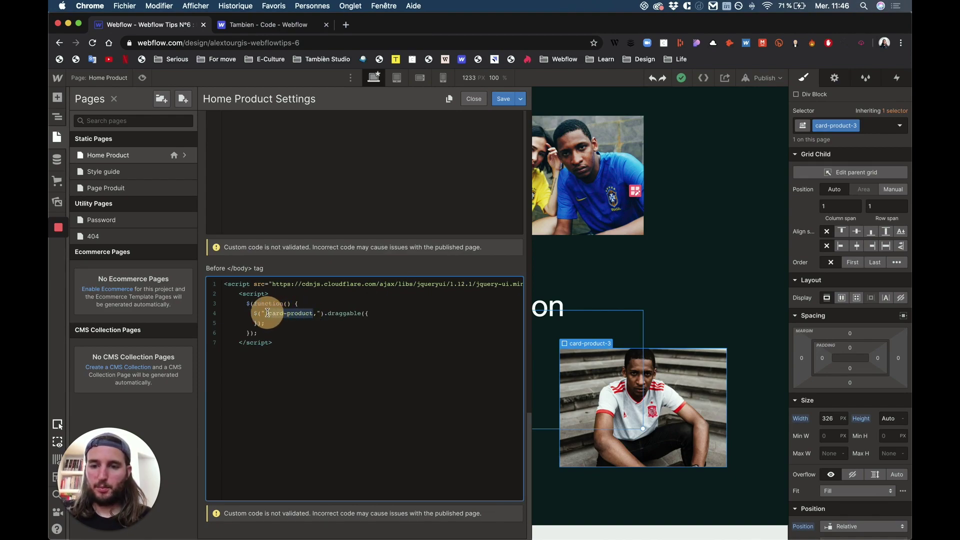
pyautogui.press('super+c')
pyautogui.click(315, 317)
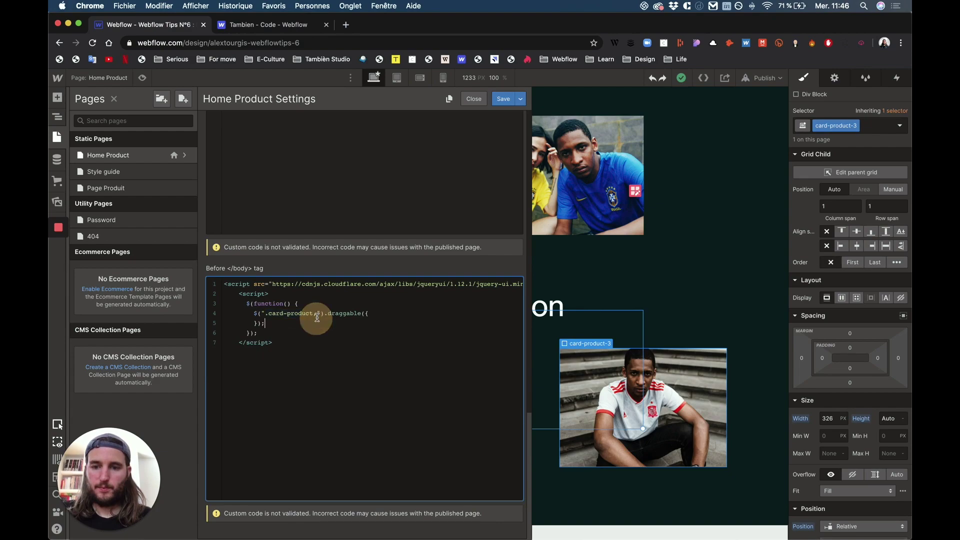
pyautogui.press('super+v')
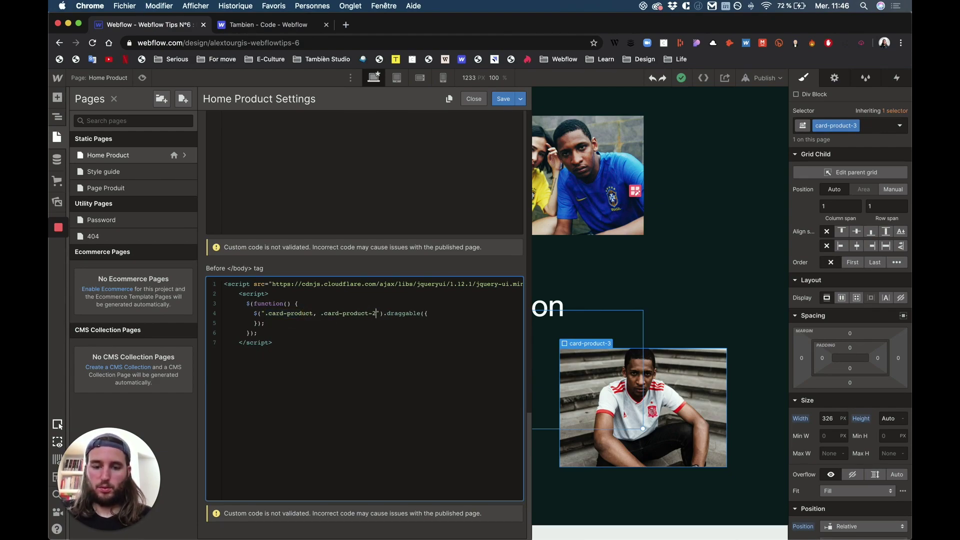
pyautogui.press('super+v')
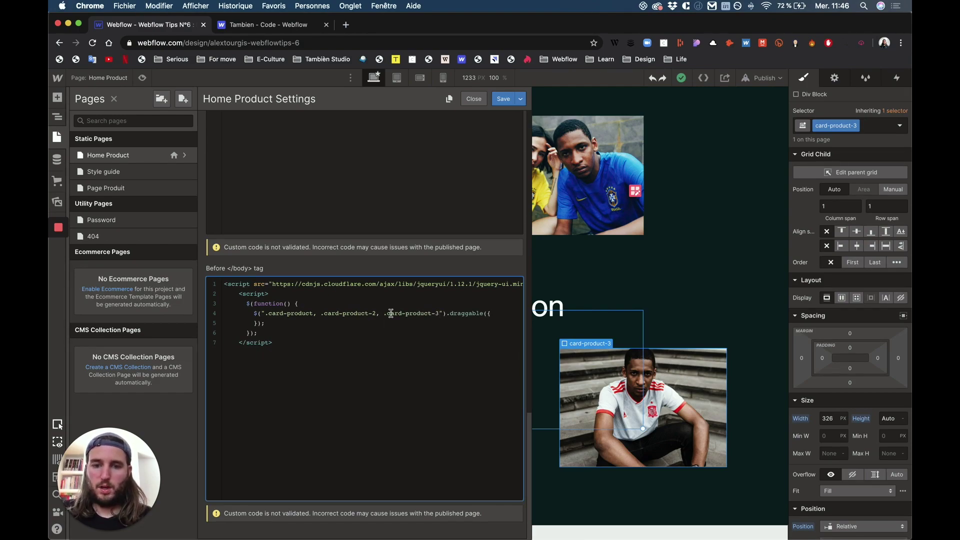
pyautogui.click(503, 98)
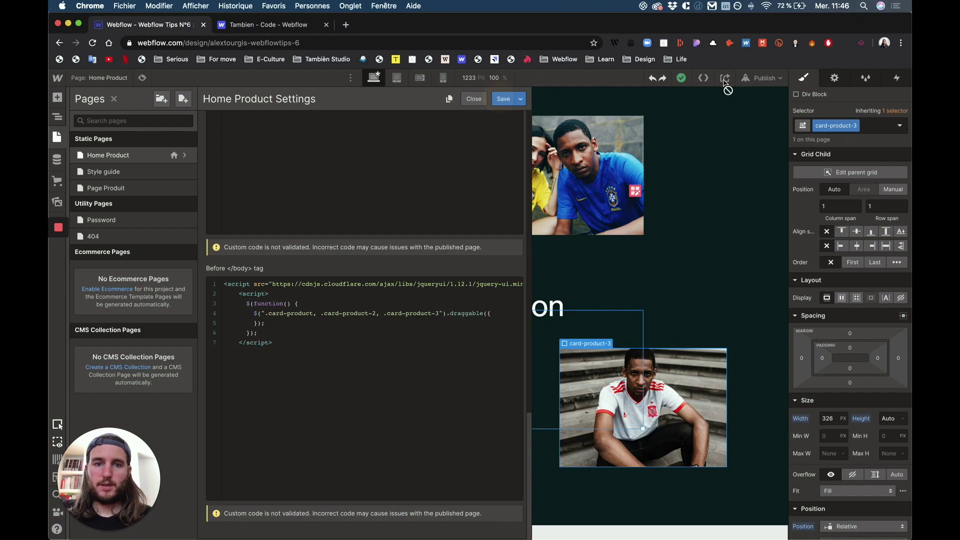
# - Republish the site with the three-class selector and open the published page
pyautogui.click(760, 79)
pyautogui.click(735, 205)
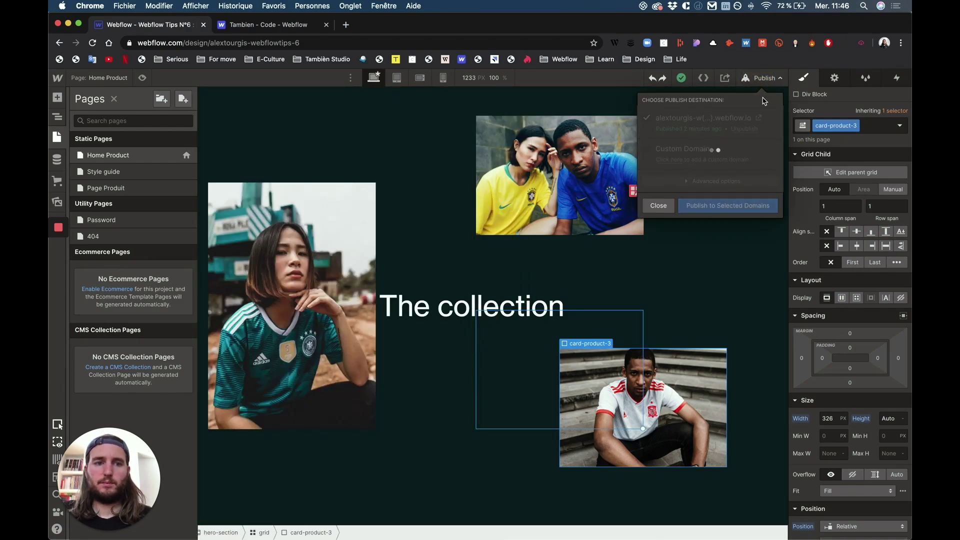
pyautogui.click(758, 119)
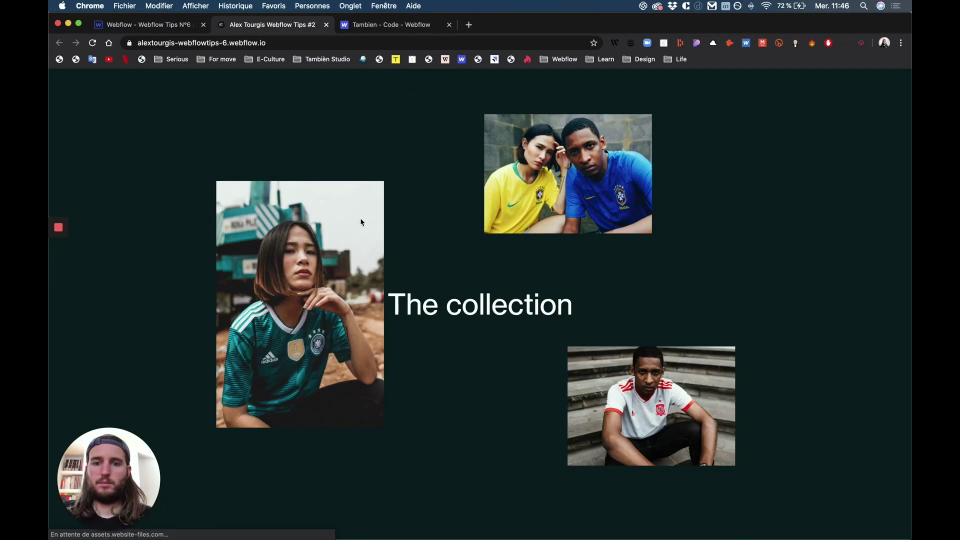
# - Test on the published page that all three product cards can be moved around the title
pyautogui.click(255, 171)
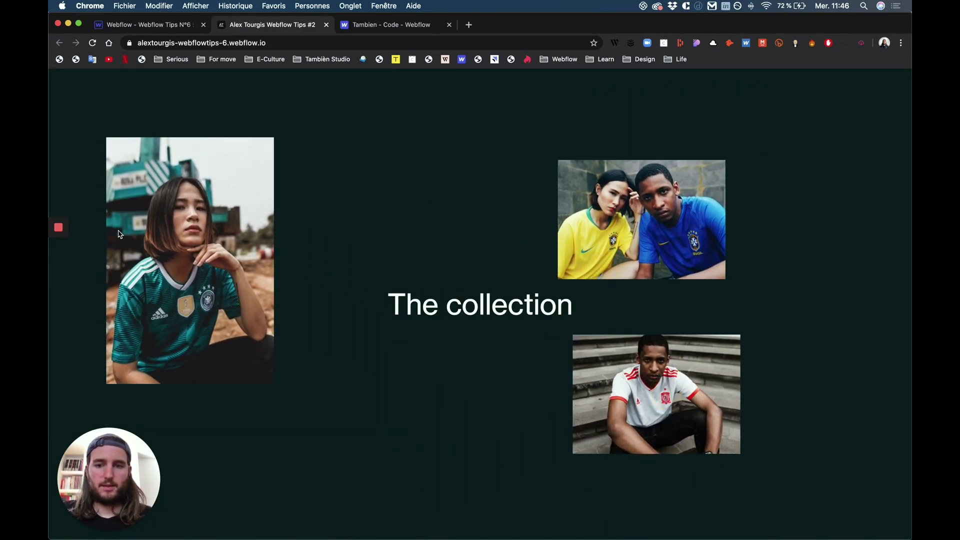
pyautogui.moveTo(120, 235); pyautogui.dragTo(321, 302)
pyautogui.click(465, 142)
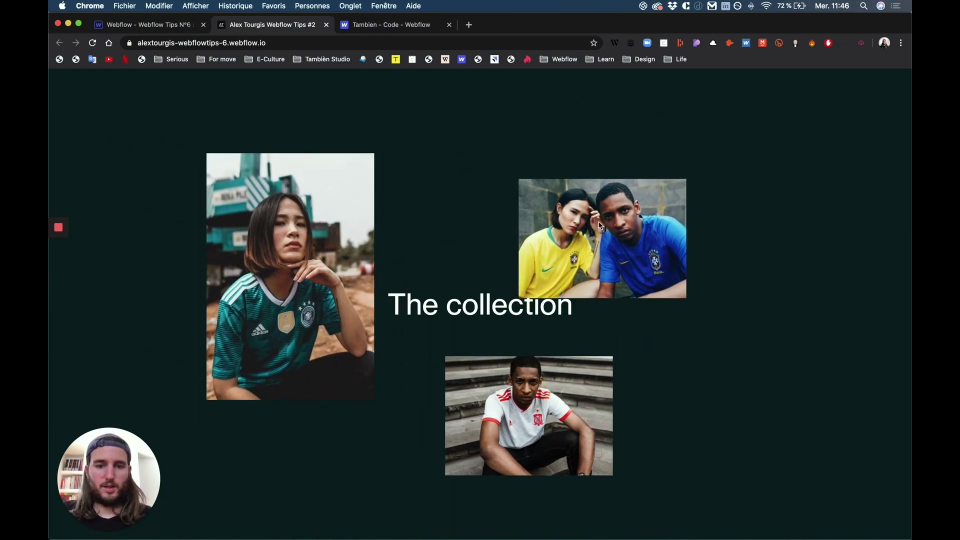
pyautogui.moveTo(336, 205)
pyautogui.mouseDown()
pyautogui.moveTo(369, 250)
pyautogui.moveTo(363, 256)
pyautogui.mouseUp()
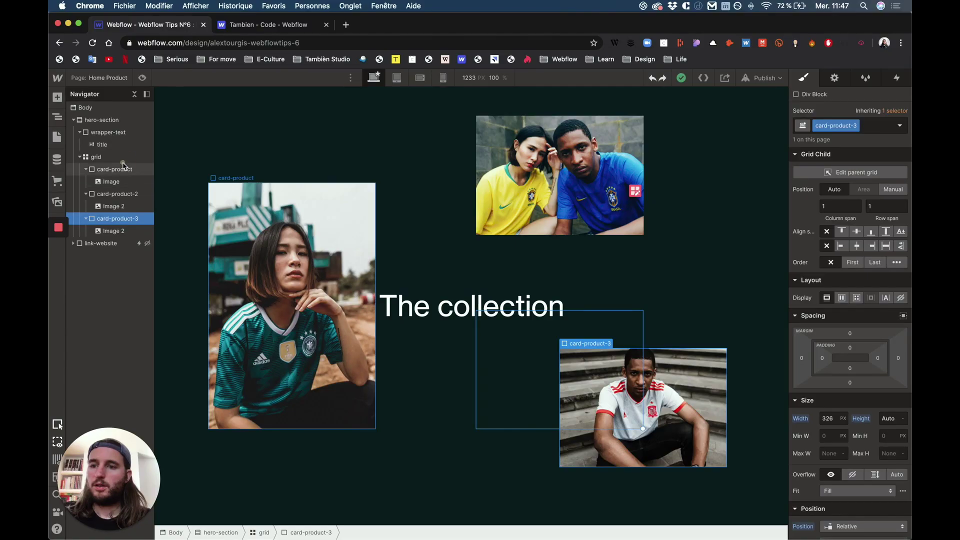
# - Set the cursor style of the card-product div block to grab
pyautogui.click(123, 169)
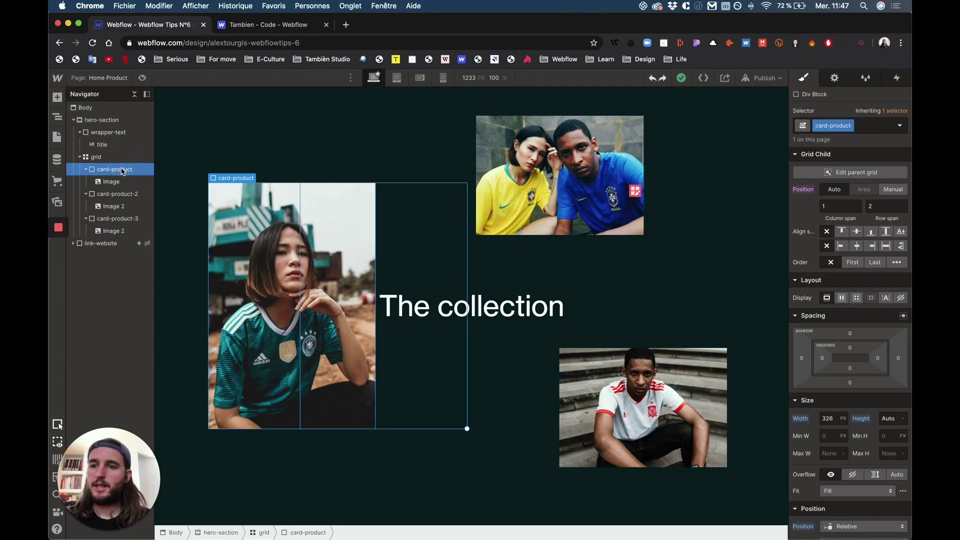
pyautogui.click(894, 76)
pyautogui.click(802, 78)
pyautogui.scroll(-10, 863, 225)
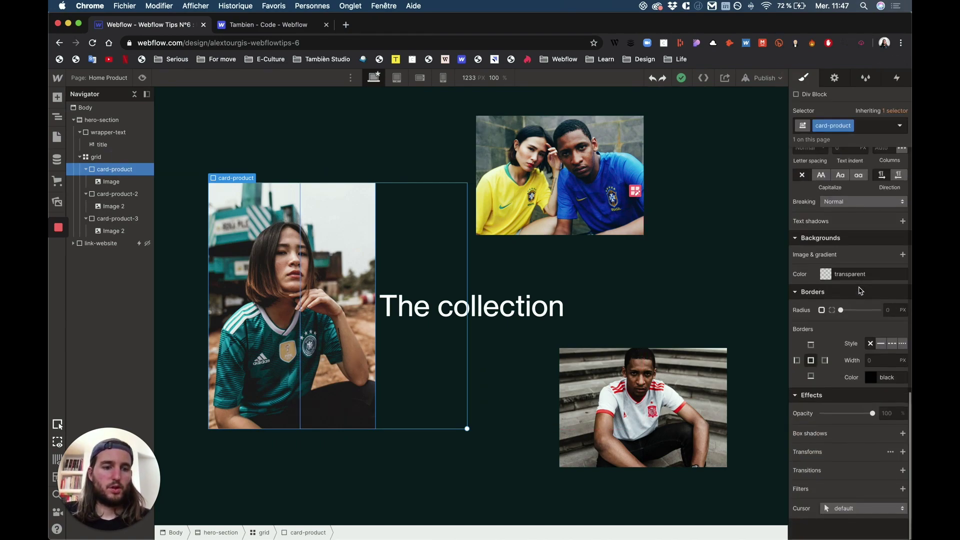
pyautogui.click(860, 515)
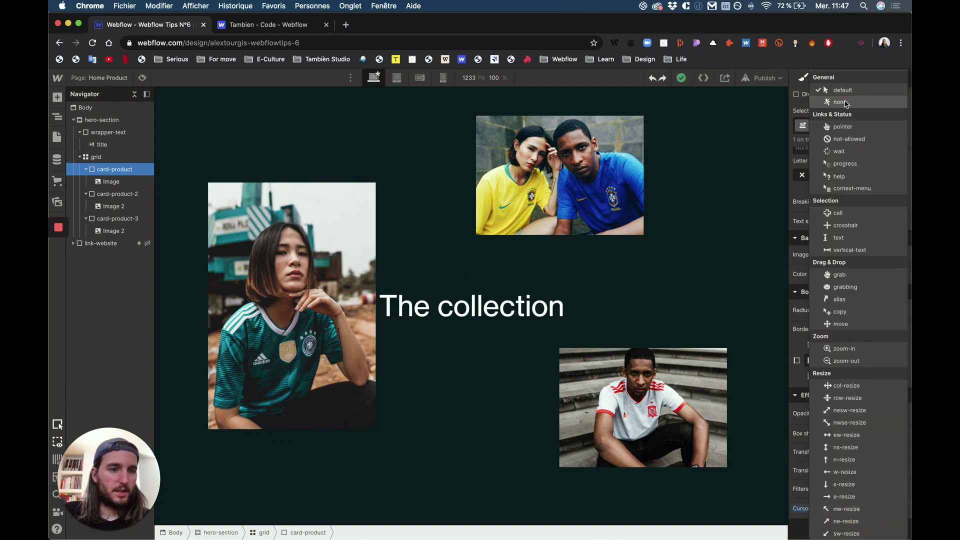
pyautogui.click(853, 277)
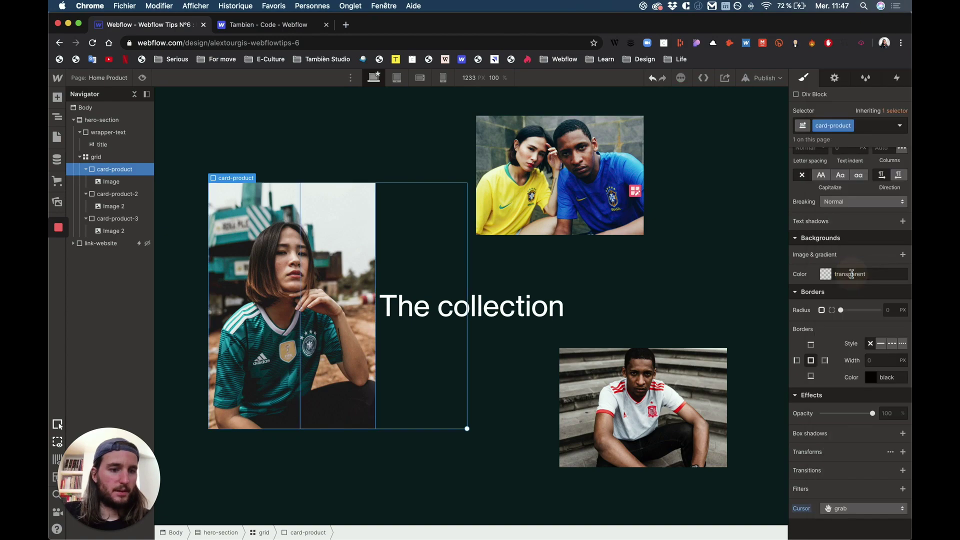
# - Set the cursor style of the card-product-2 div block to grab
pyautogui.click(125, 194)
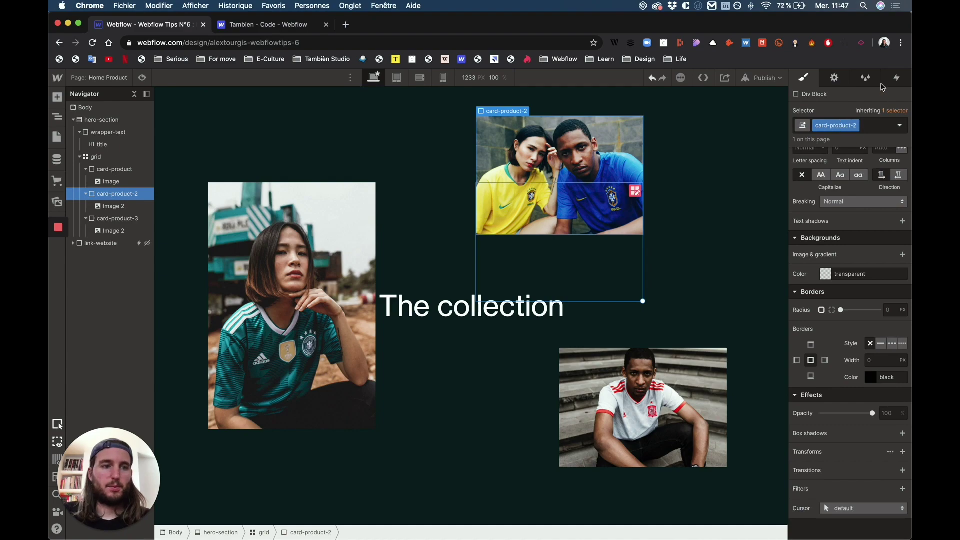
pyautogui.click(855, 508)
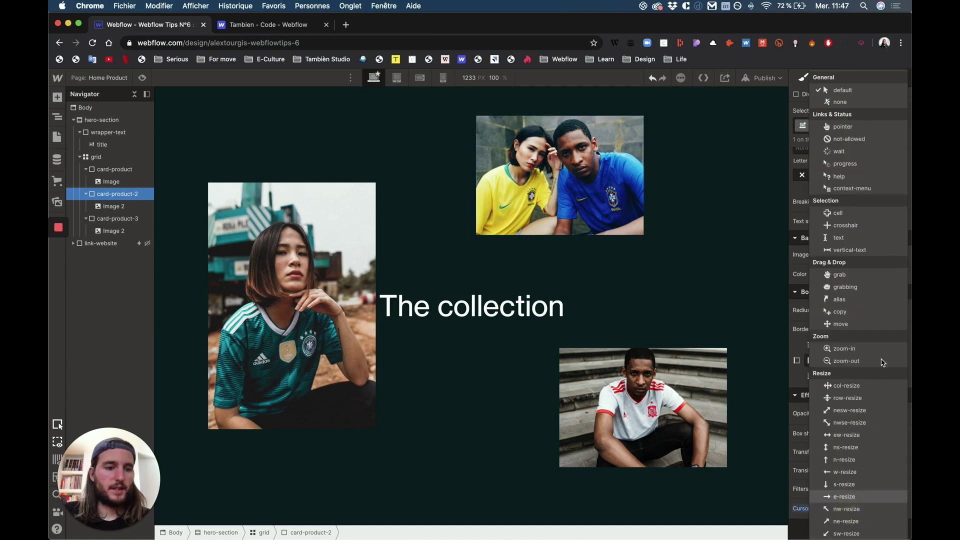
pyautogui.click(839, 274)
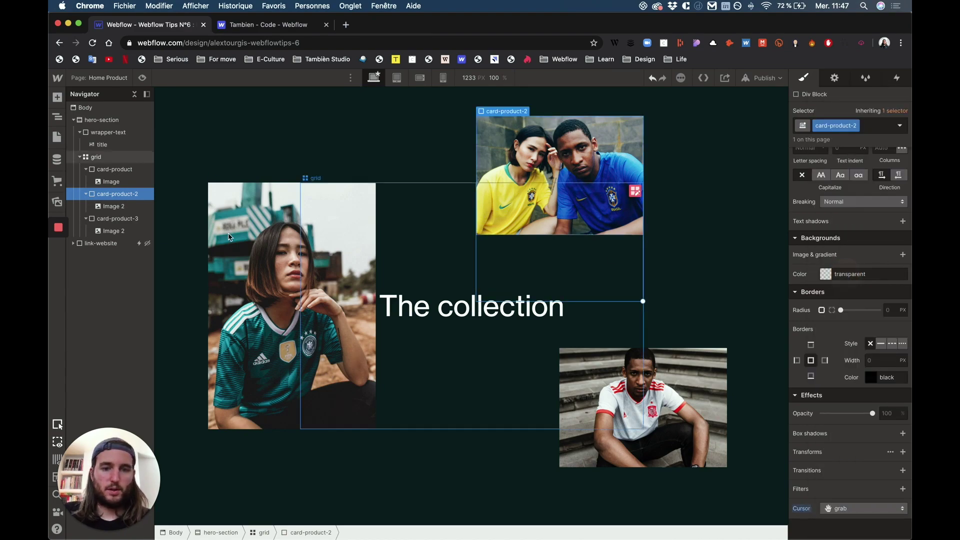
# - Set the cursor style of the card-product-3 div block to grab
pyautogui.click(120, 218)
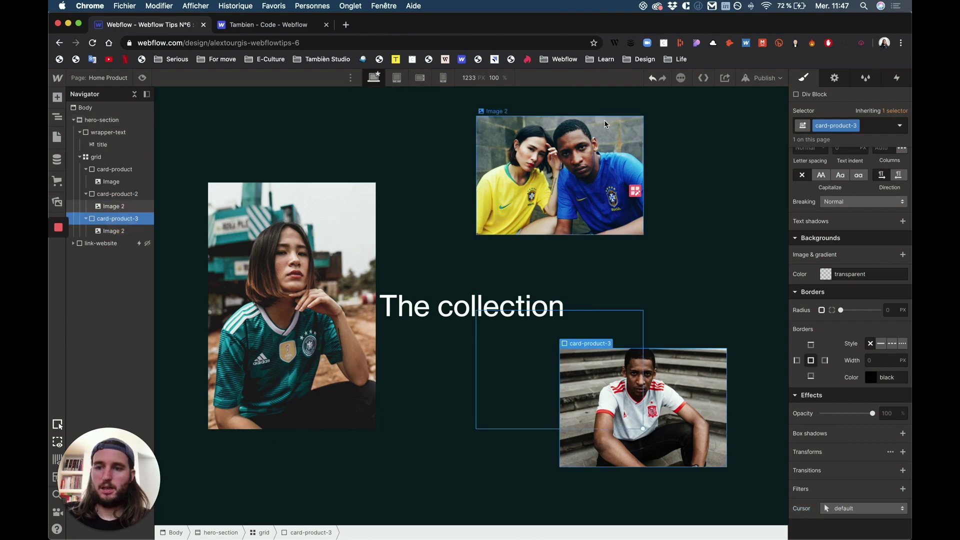
pyautogui.click(764, 80)
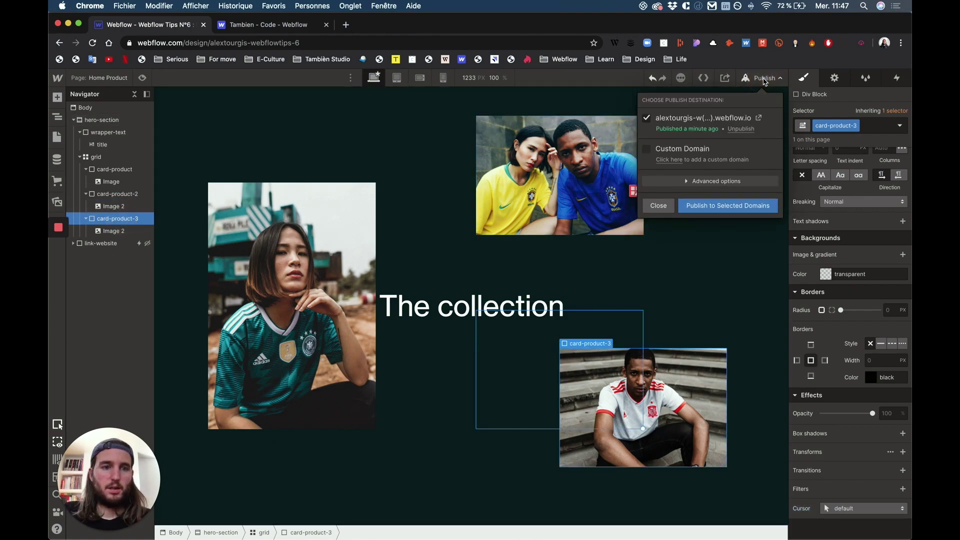
pyautogui.click(764, 80)
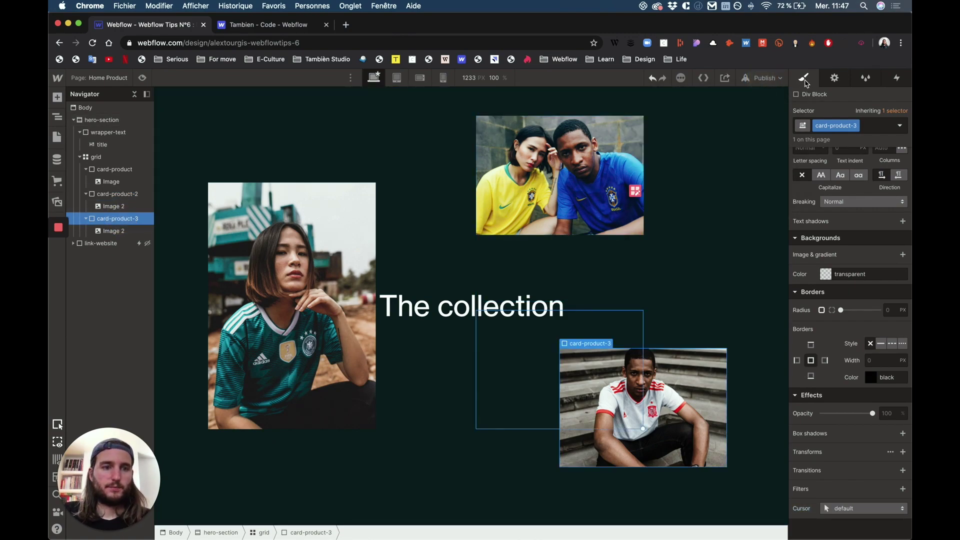
pyautogui.click(837, 508)
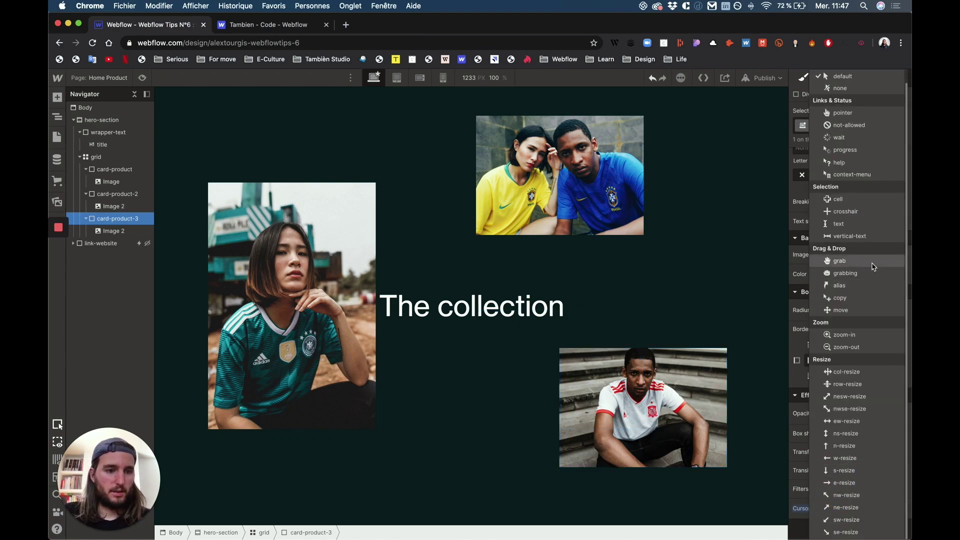
pyautogui.click(855, 262)
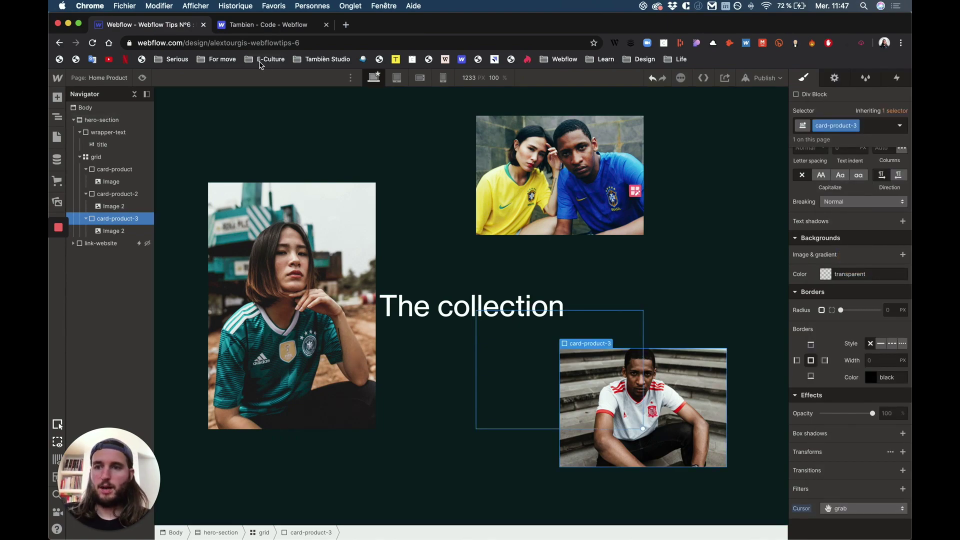
# - Publish the cursor changes to the webflow.io domain, close the "Tambien - Code" page, and open the live site
pyautogui.click(765, 78)
pyautogui.click(717, 205)
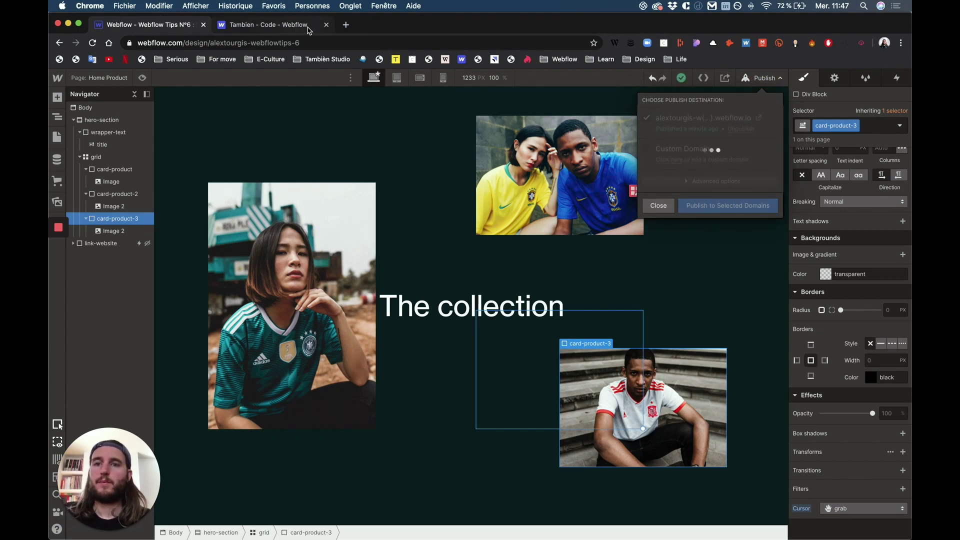
pyautogui.click(326, 25)
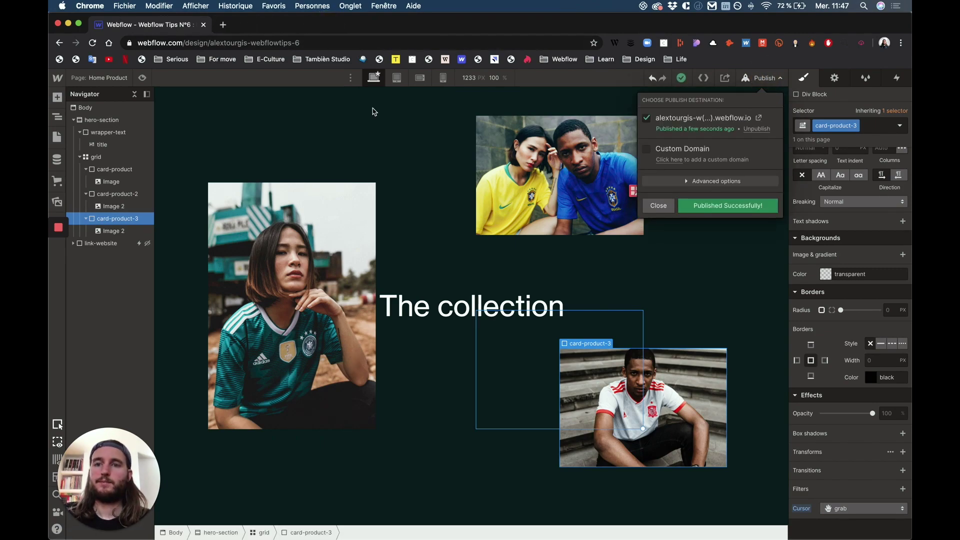
pyautogui.click(758, 118)
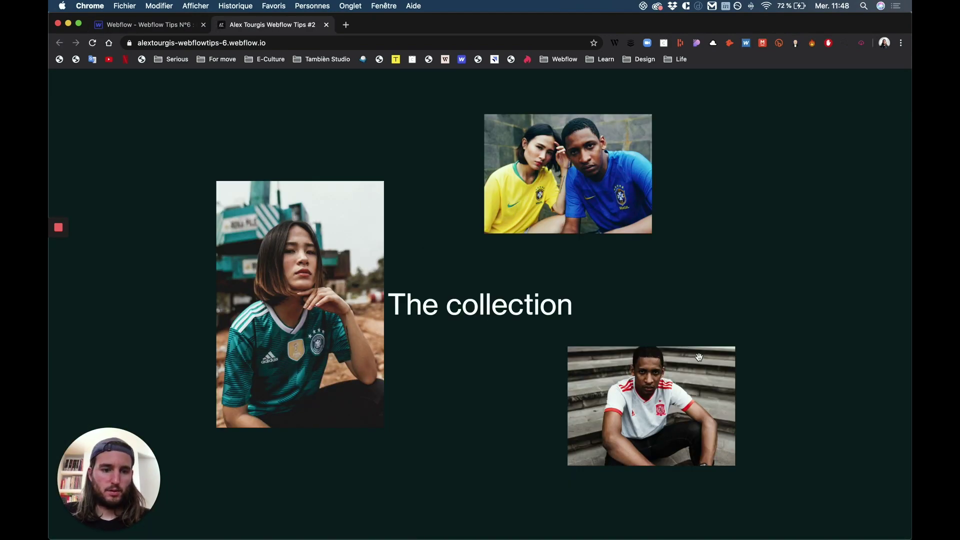
# - Test the grab cursor on the live page by moving the green-jersey card and the yellow-and-blue-jersey card
pyautogui.moveTo(370, 220); pyautogui.dragTo(395, 280)
pyautogui.moveTo(540, 165); pyautogui.dragTo(622, 132)
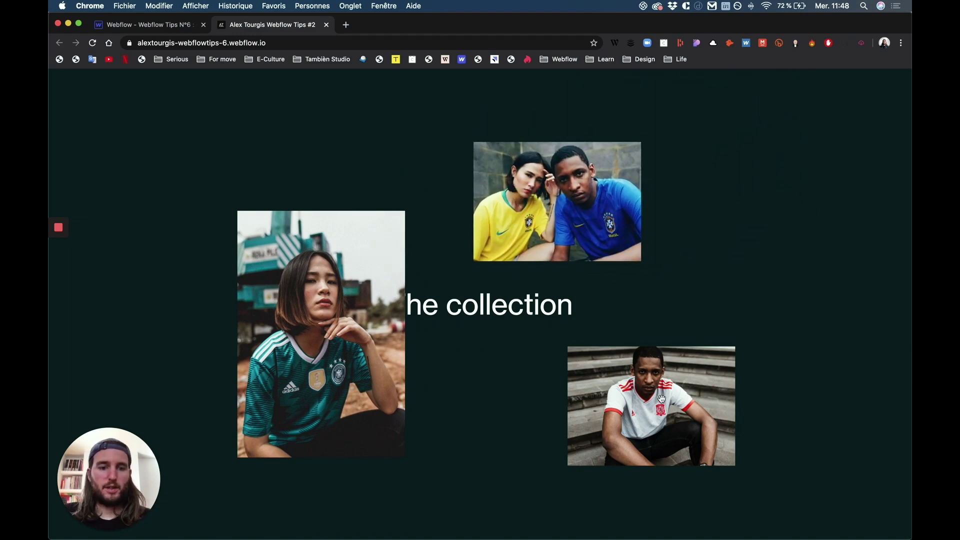